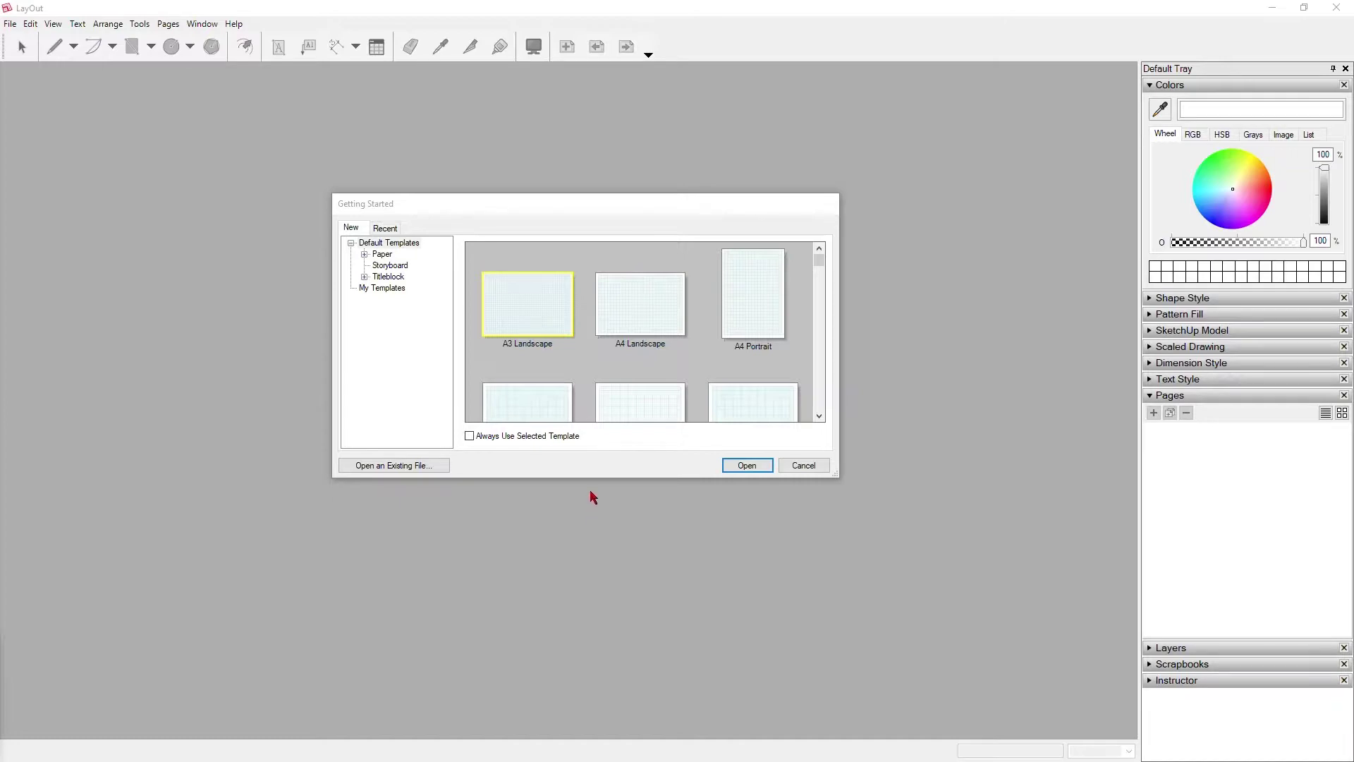
# - Create a new document from the Plain Paper A4 Portrait template
pyautogui.moveTo(579, 210); pyautogui.dragTo(594, 131)
pyautogui.moveTo(600, 397); pyautogui.dragTo(600, 687)
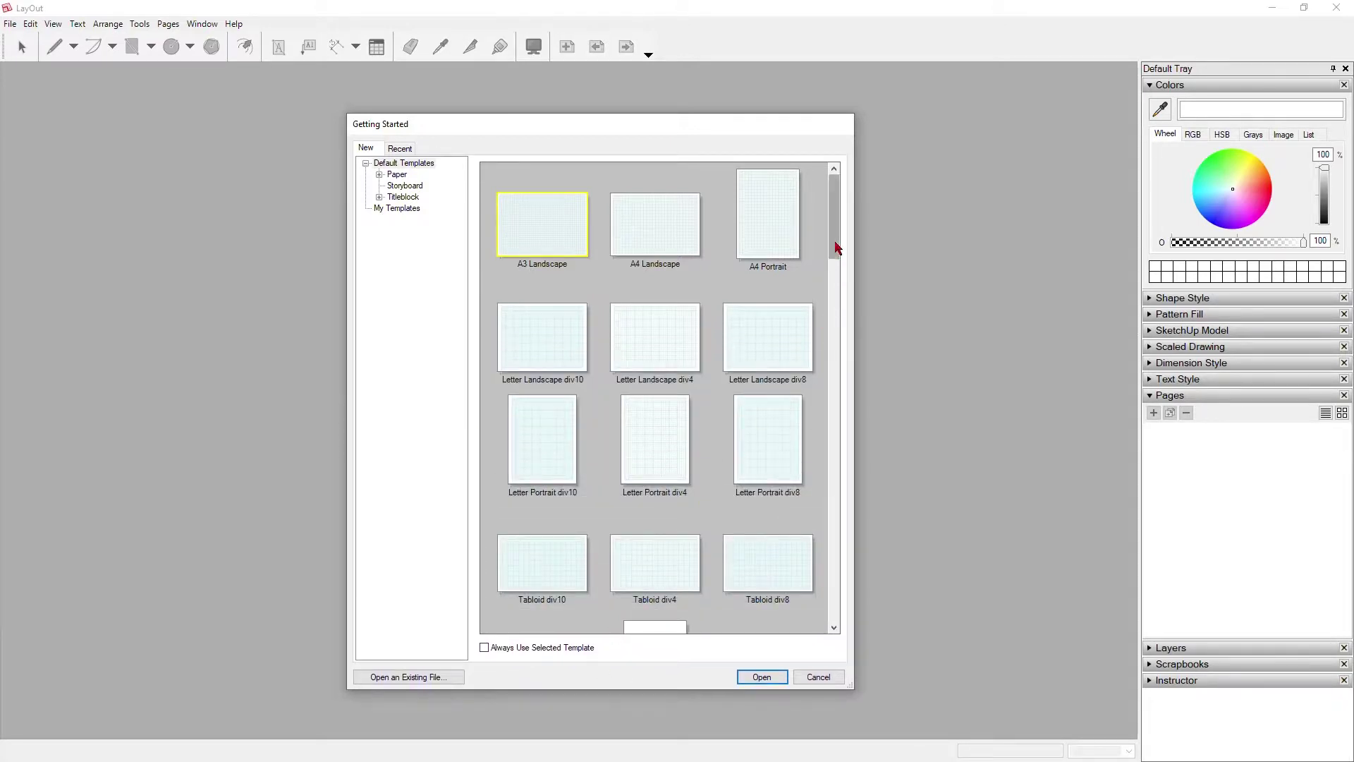
pyautogui.moveTo(834, 223)
pyautogui.mouseDown()
pyautogui.moveTo(819, 357)
pyautogui.moveTo(834, 603)
pyautogui.moveTo(836, 187)
pyautogui.moveTo(837, 201)
pyautogui.mouseUp()
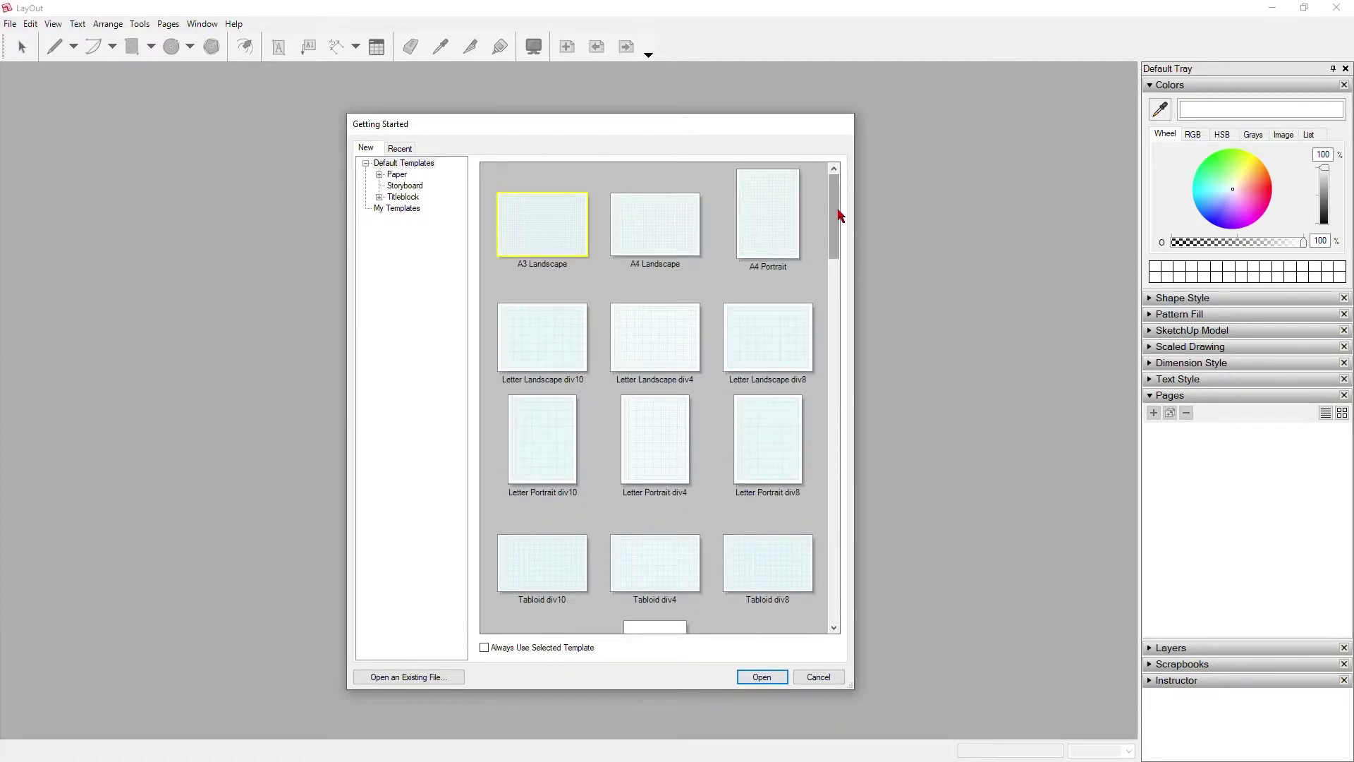
pyautogui.click(397, 175)
pyautogui.click(379, 175)
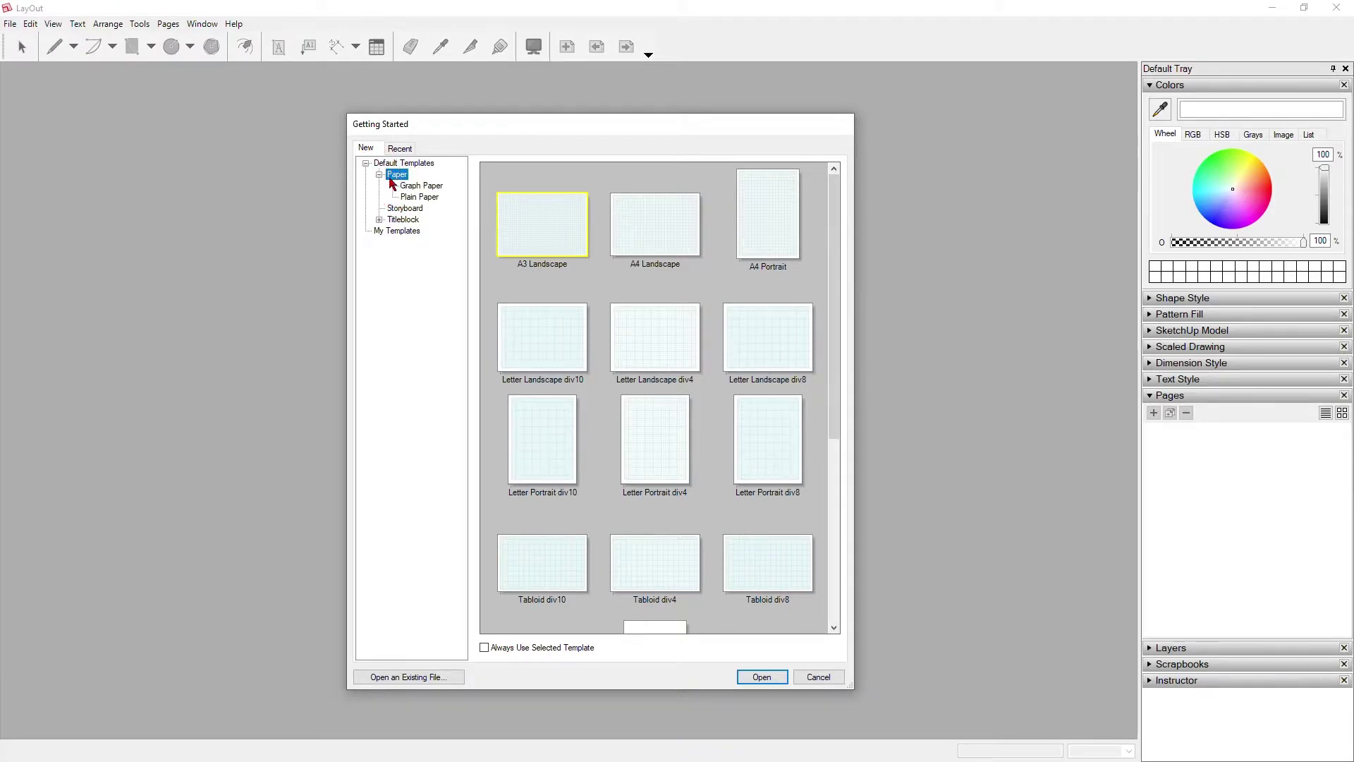
pyautogui.click(407, 200)
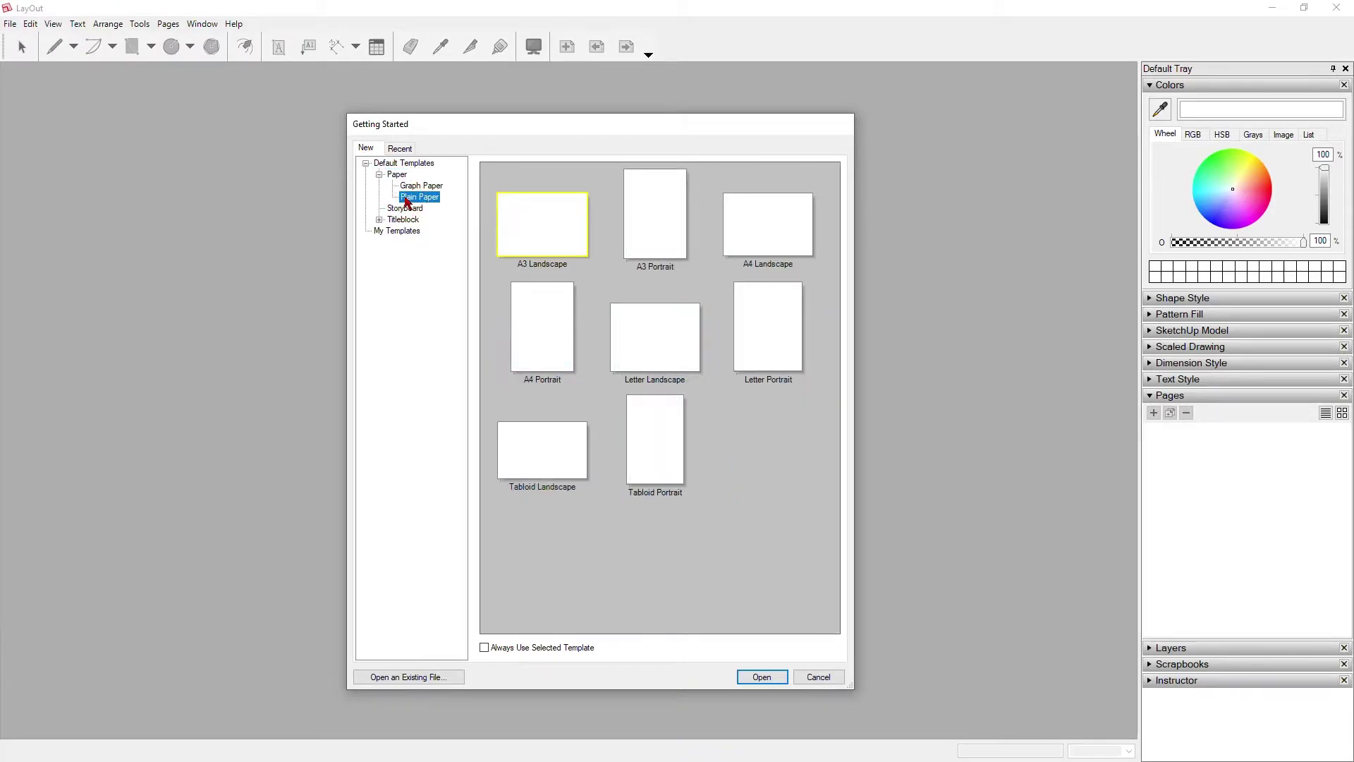
pyautogui.click(542, 314)
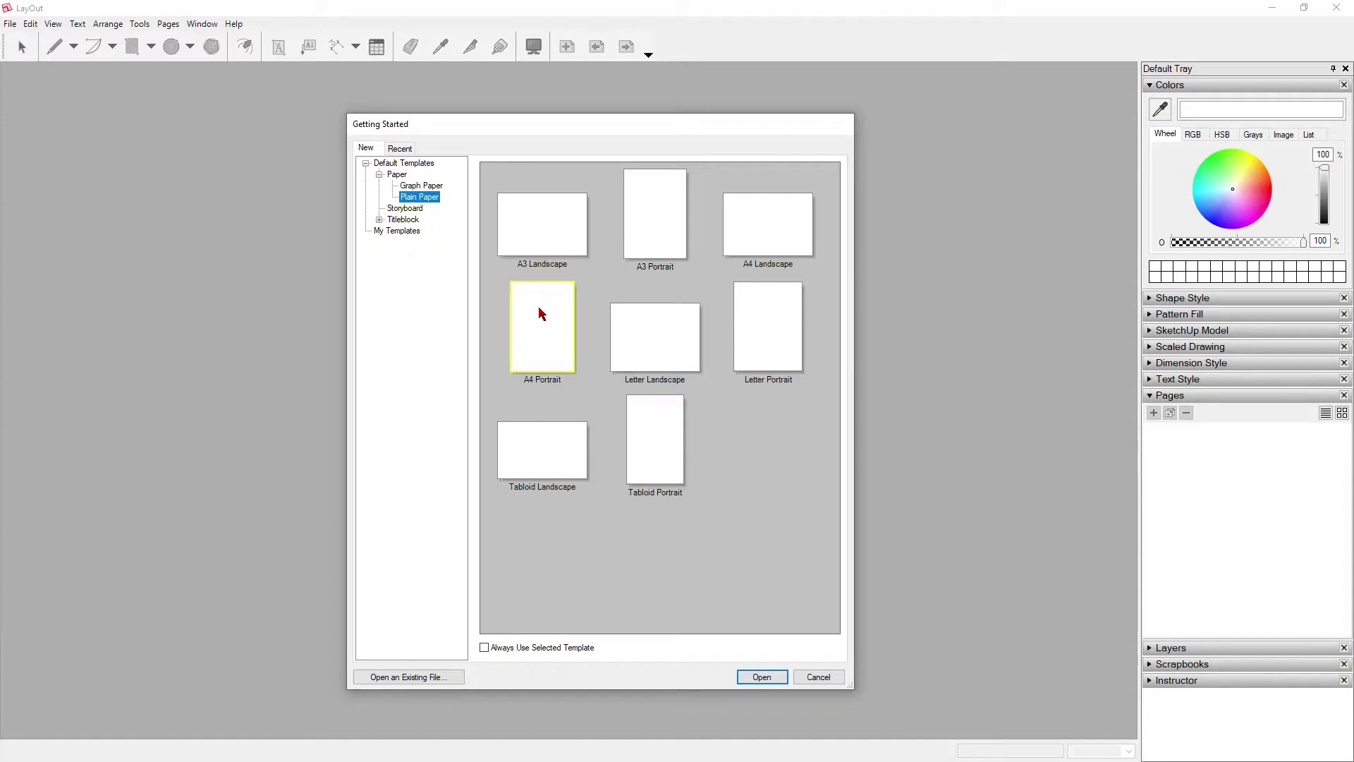
pyautogui.click(775, 679)
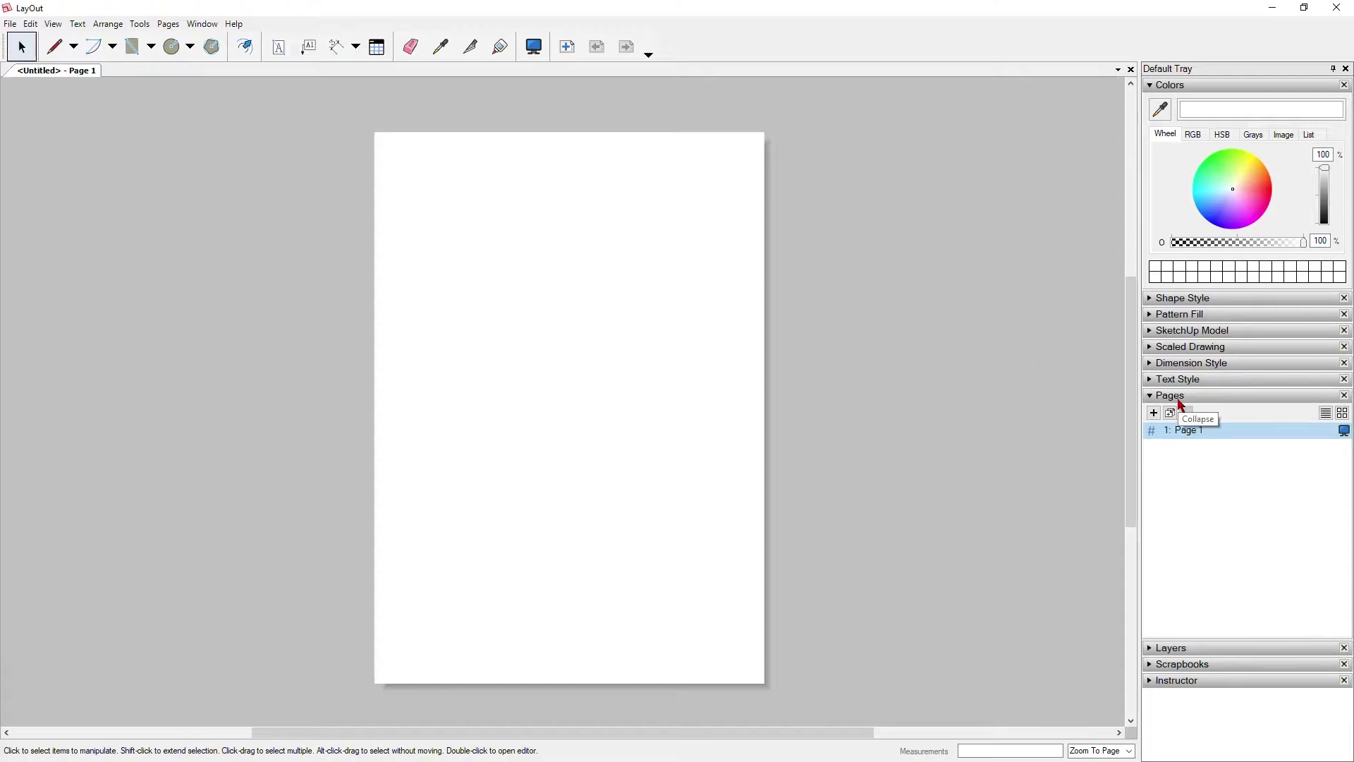
# - Rename Page 1 to PORTRAIT in the Pages panel
pyautogui.doubleClick(1196, 430)
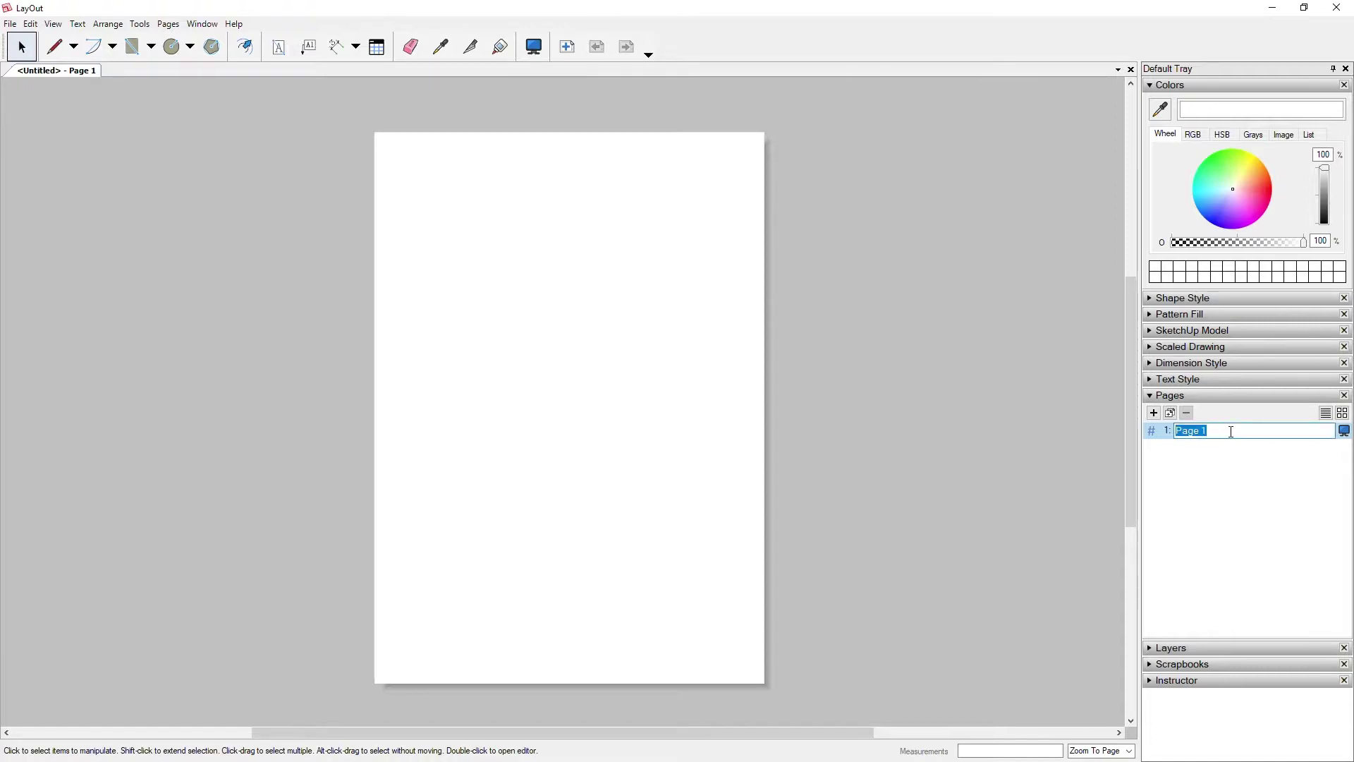
pyautogui.write('PORTRAINT')
pyautogui.press('Return')
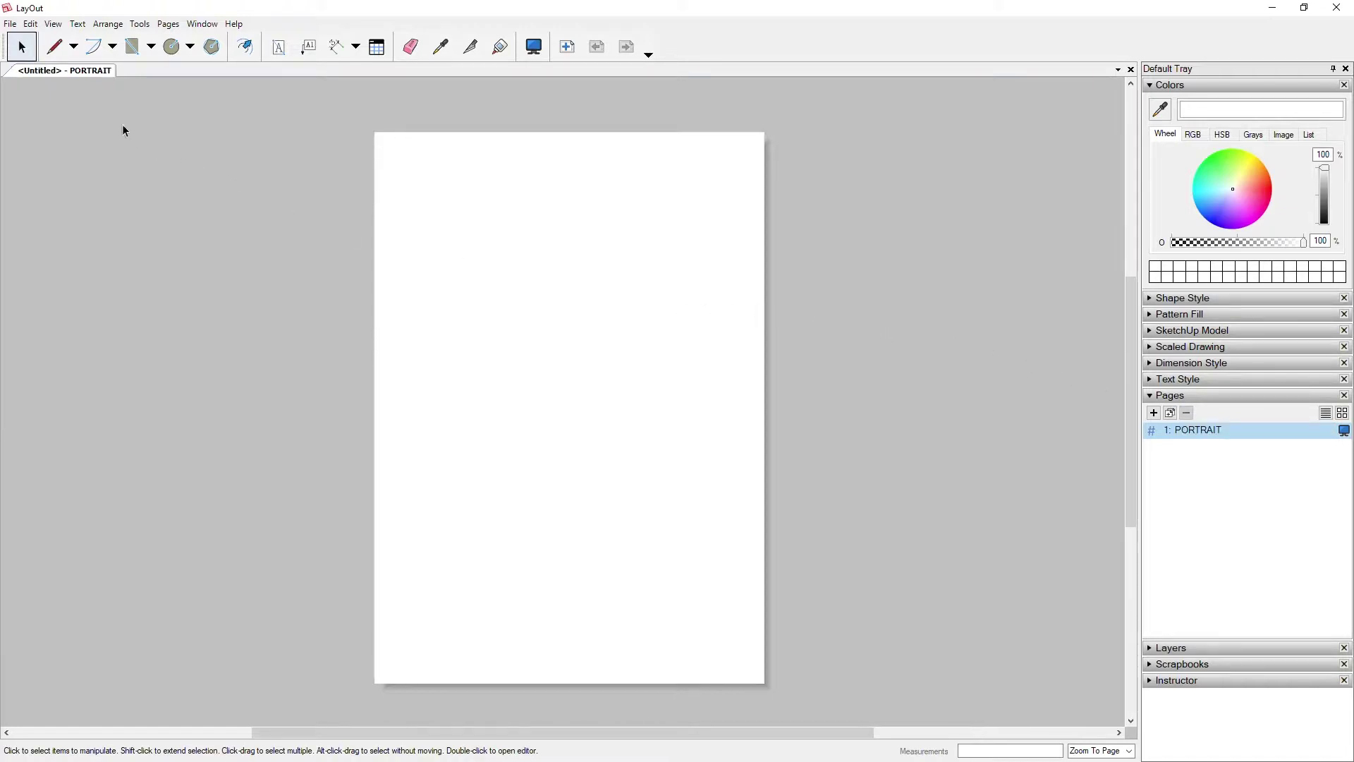
pyautogui.click(10, 23)
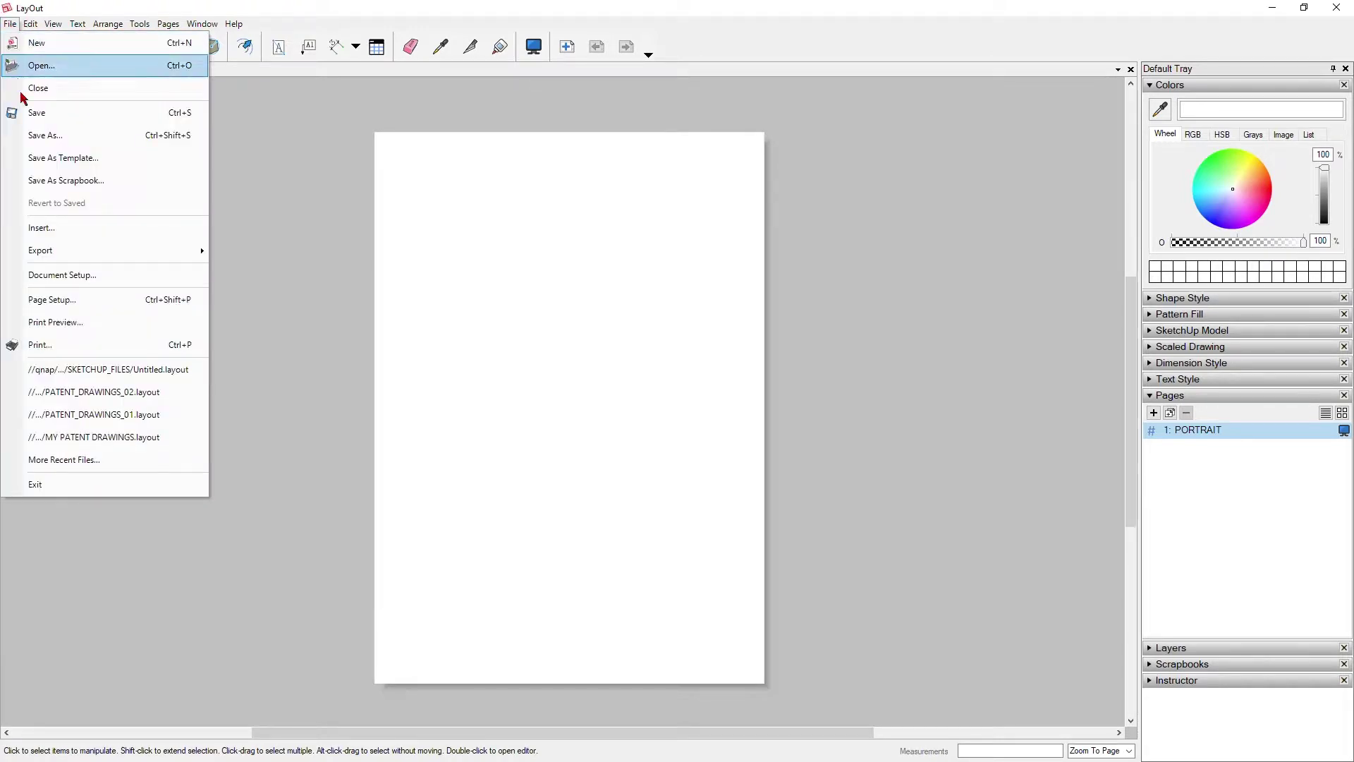
# - Open Document Setup, centre it, and view its Paper settings
pyautogui.click(78, 278)
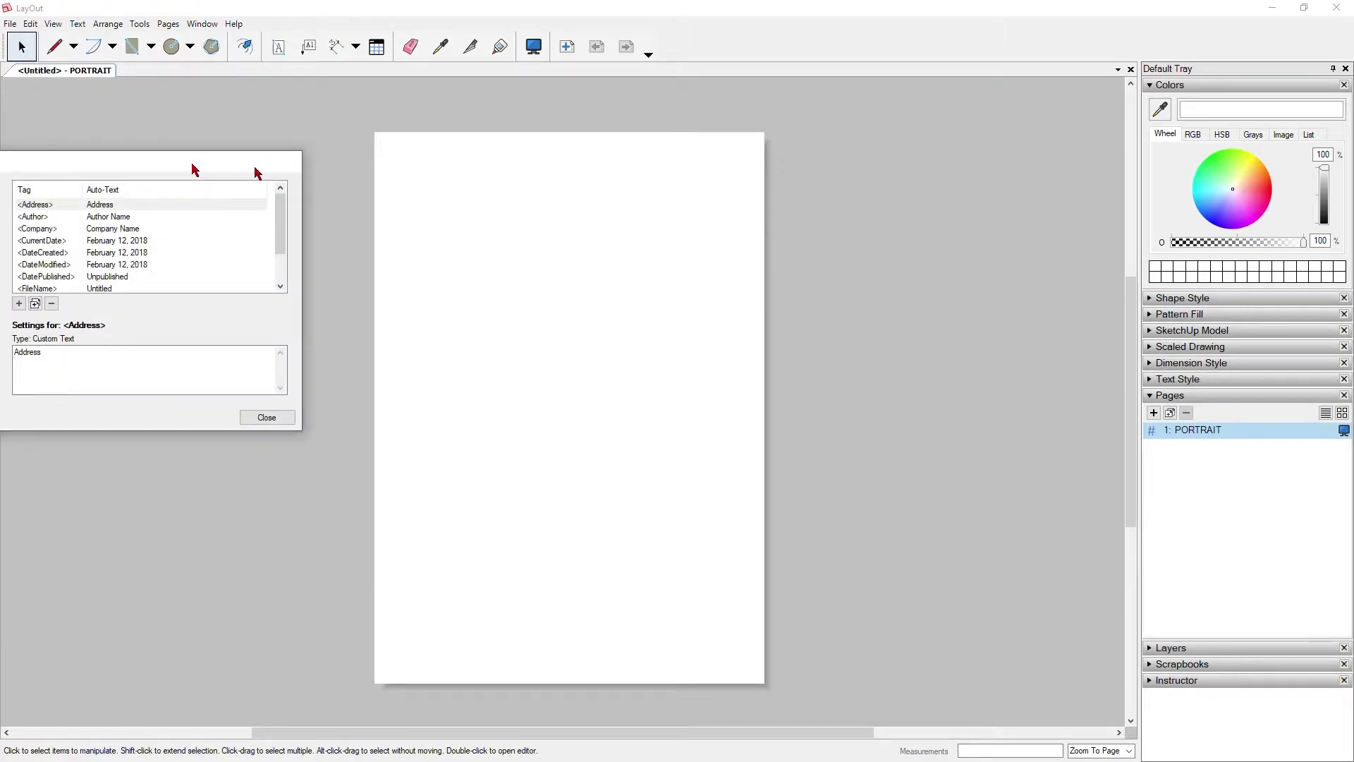
pyautogui.moveTo(190, 169); pyautogui.dragTo(672, 227)
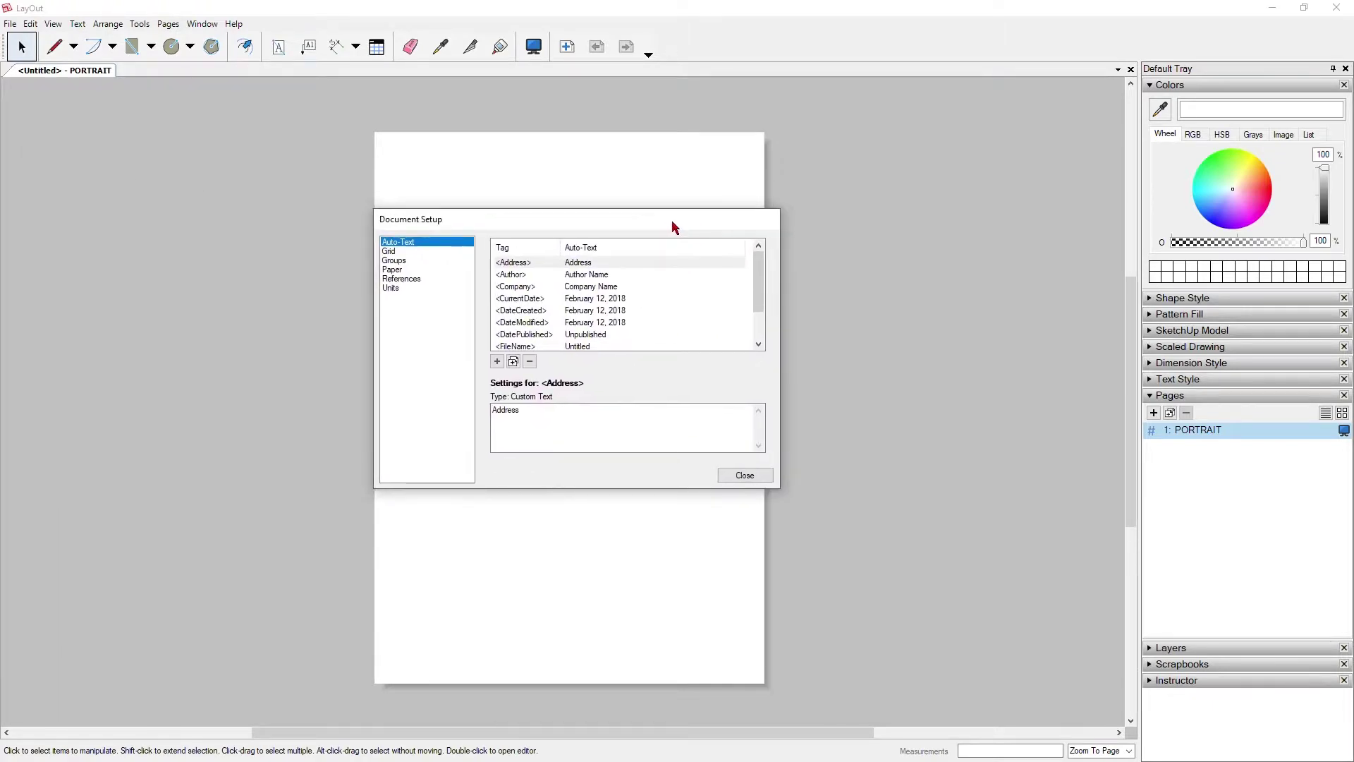
pyautogui.click(394, 271)
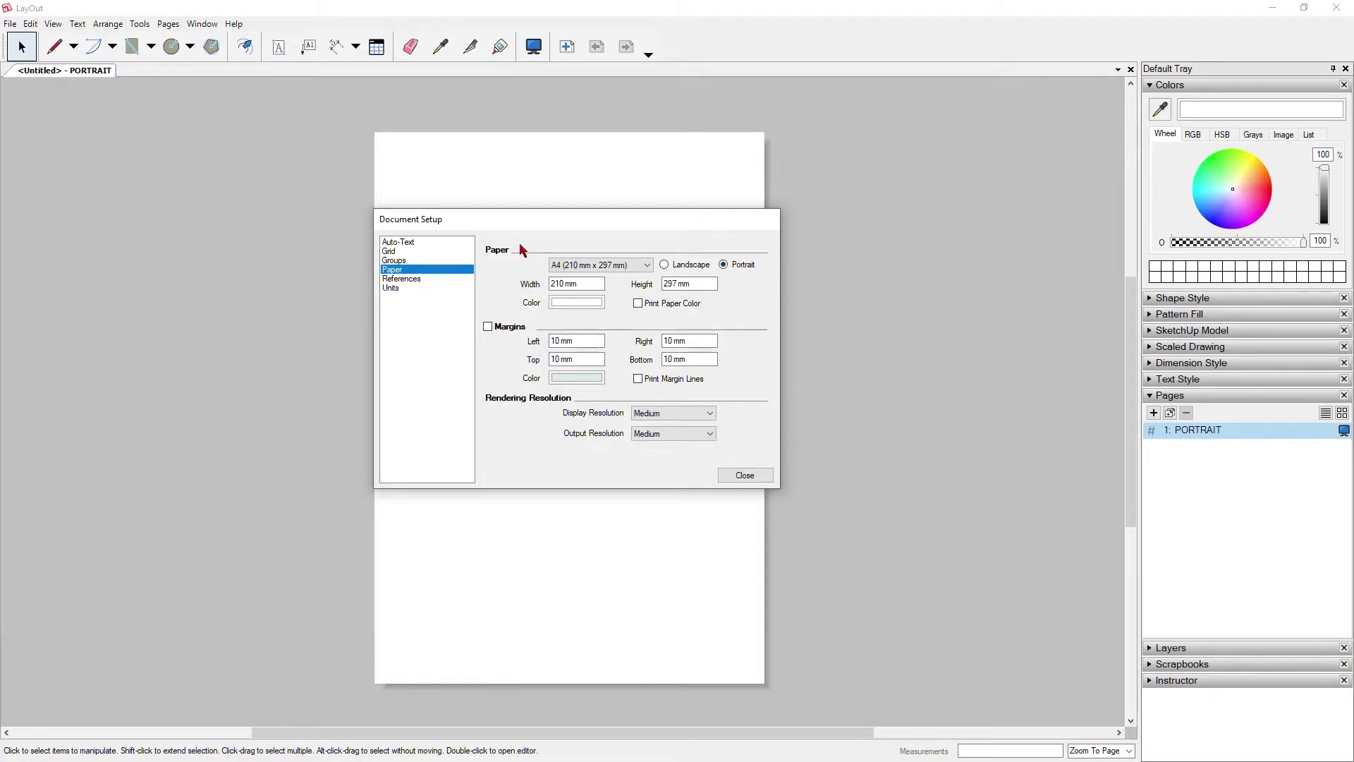
# - Turn on page margins and make the margin colour red
pyautogui.click(488, 327)
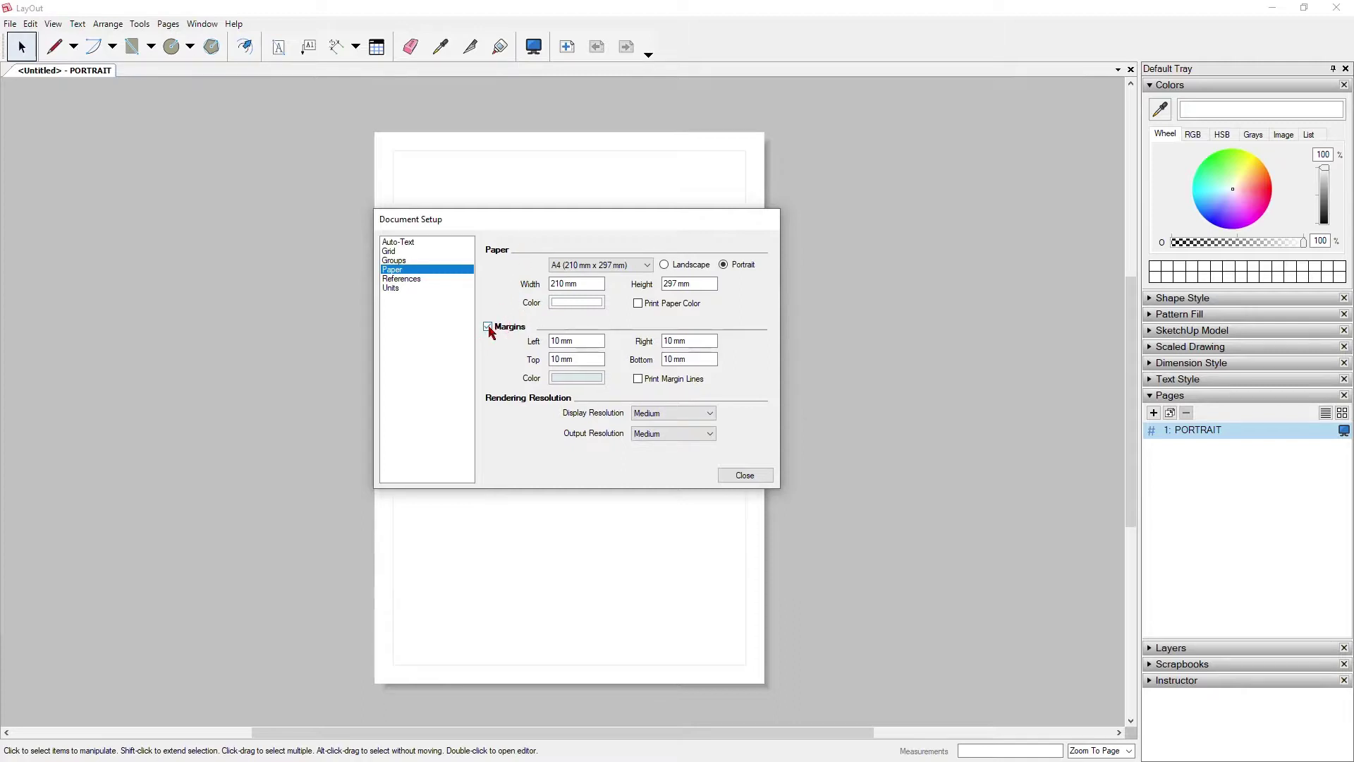
pyautogui.click(388, 154)
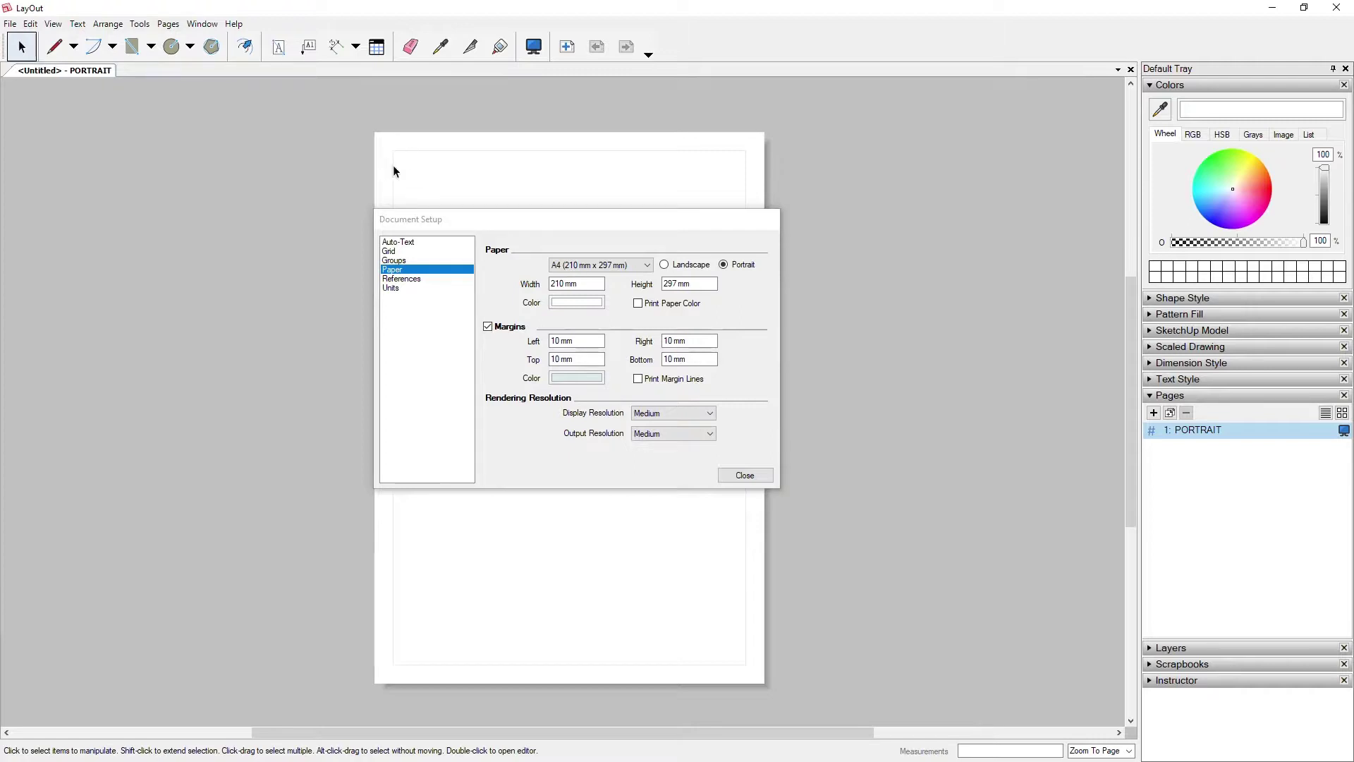
pyautogui.click(577, 379)
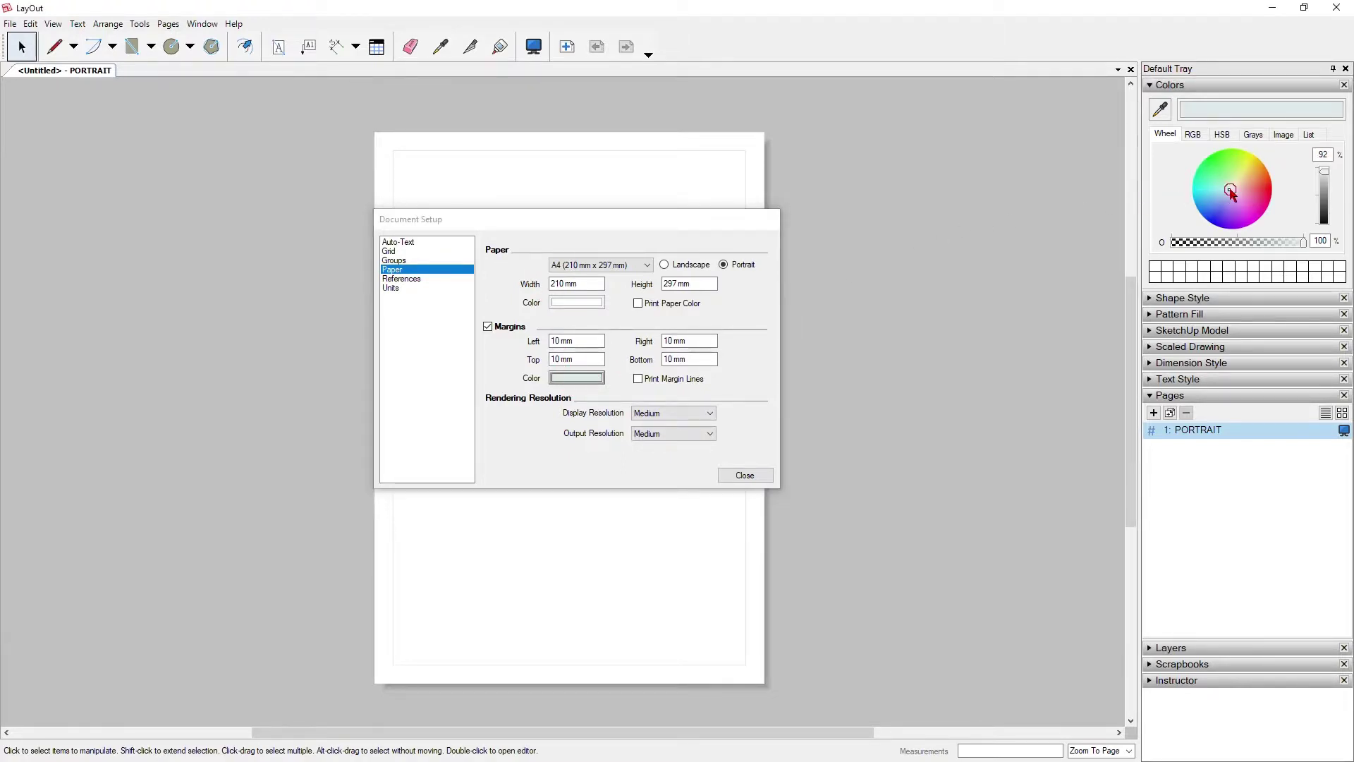
pyautogui.moveTo(1230, 192); pyautogui.dragTo(1273, 193)
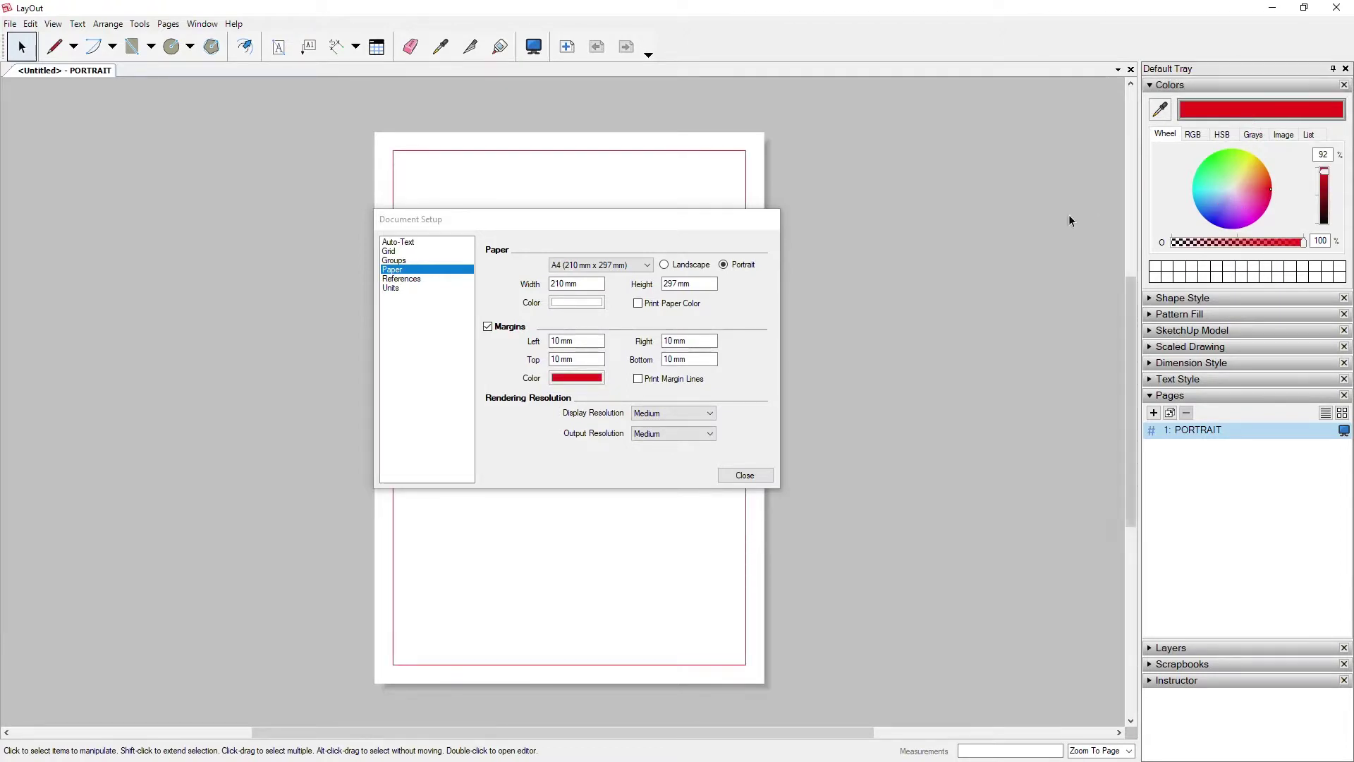
# - Set both display and output resolution to High
pyautogui.click(702, 420)
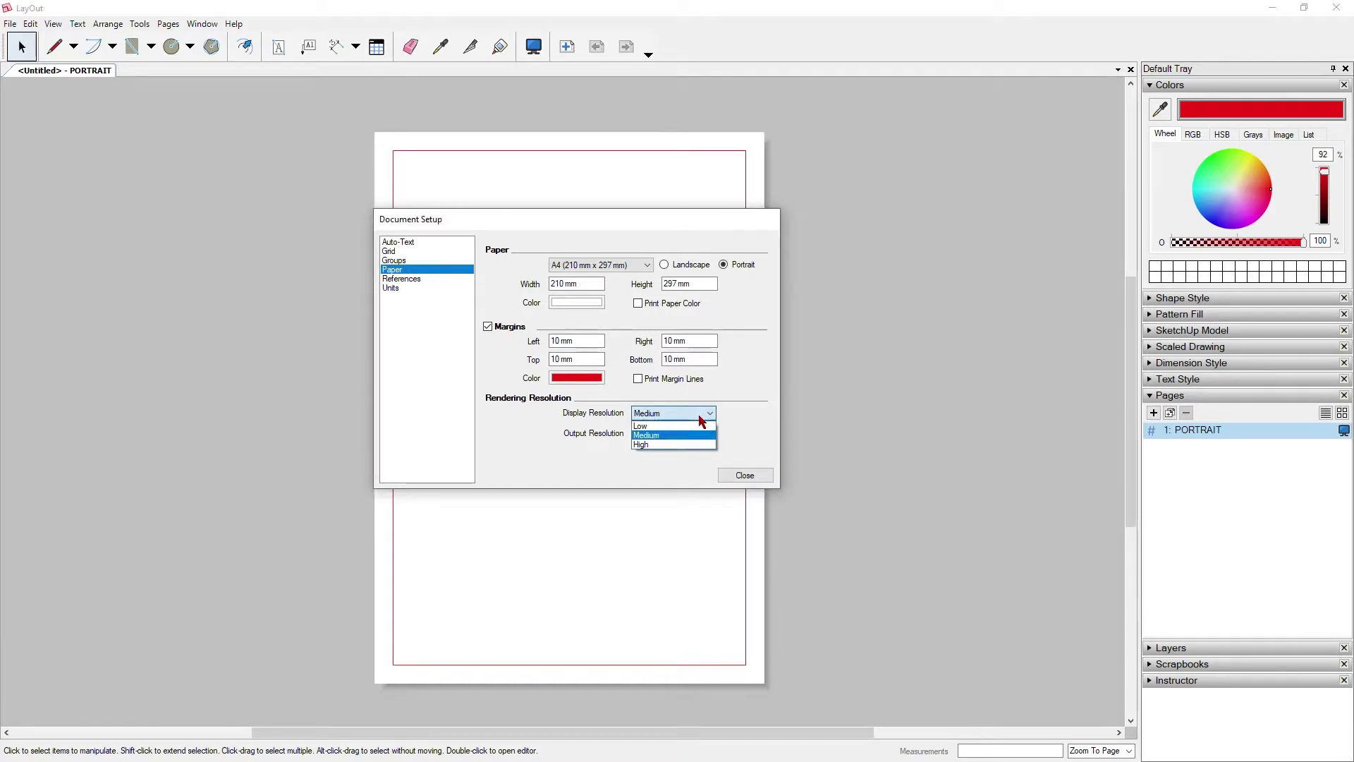
pyautogui.click(681, 443)
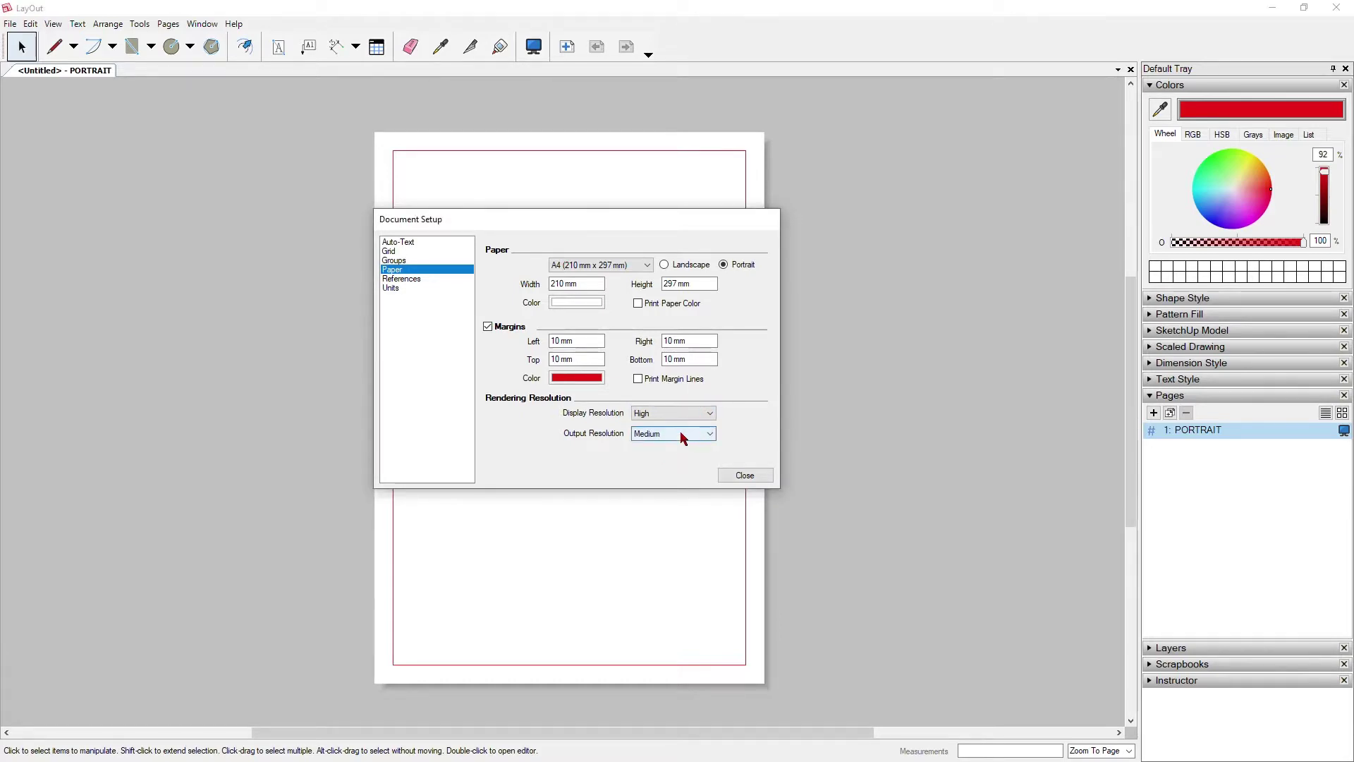
pyautogui.click(681, 435)
pyautogui.click(665, 466)
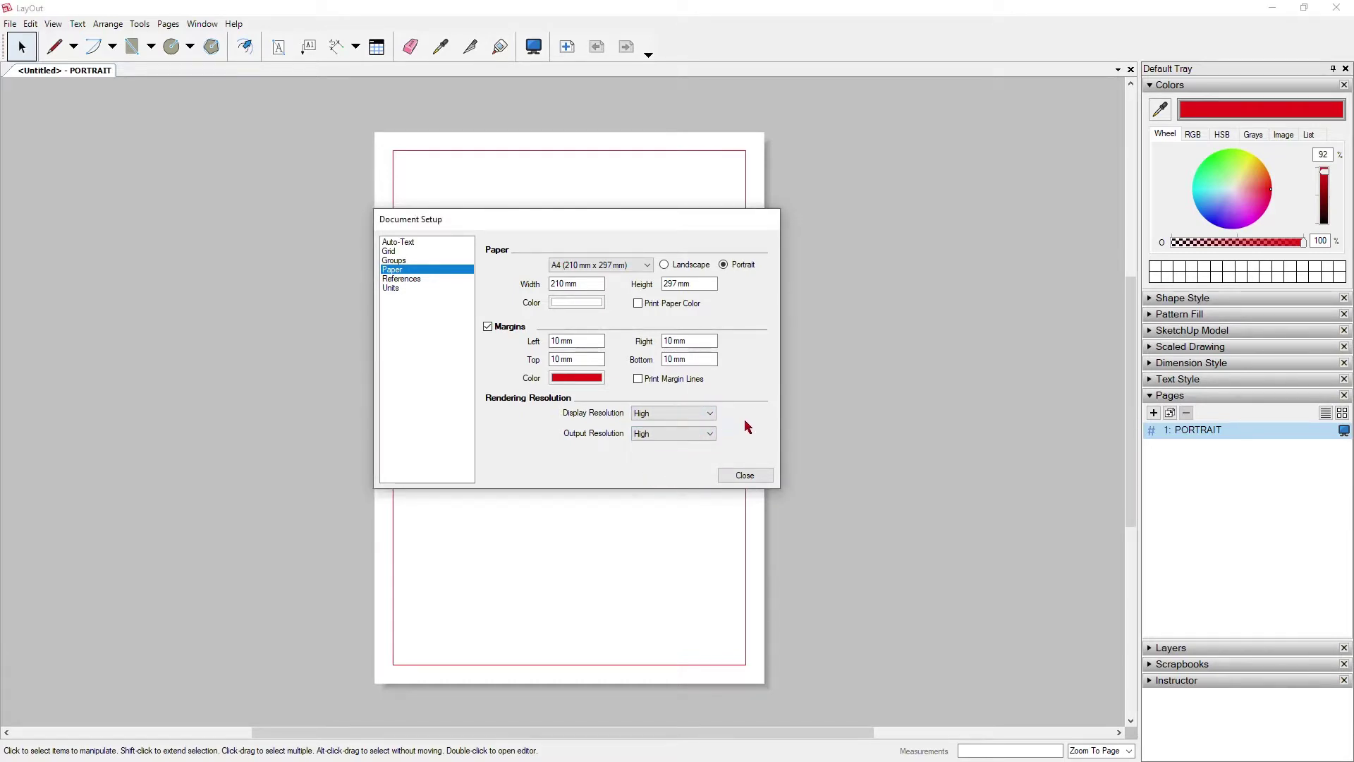
pyautogui.click(762, 176)
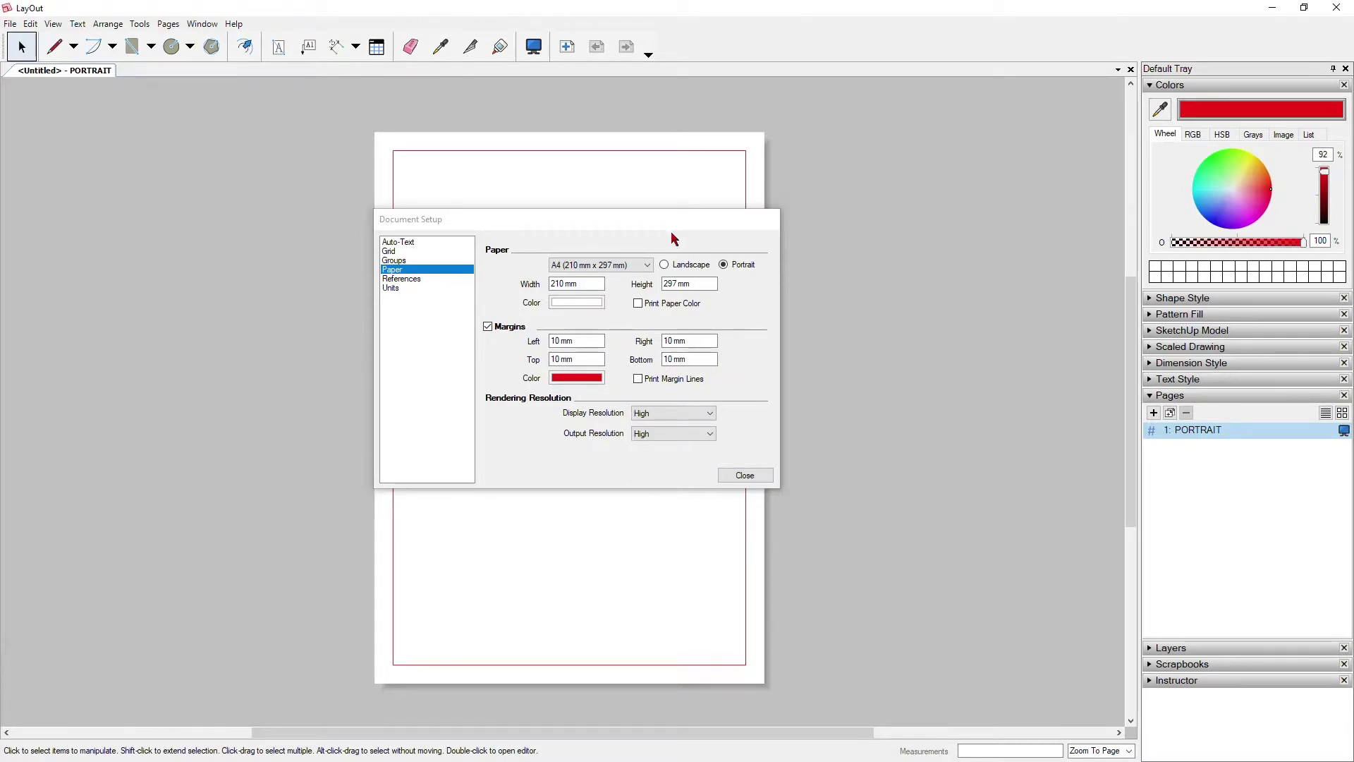
pyautogui.moveTo(667, 219); pyautogui.dragTo(661, 262)
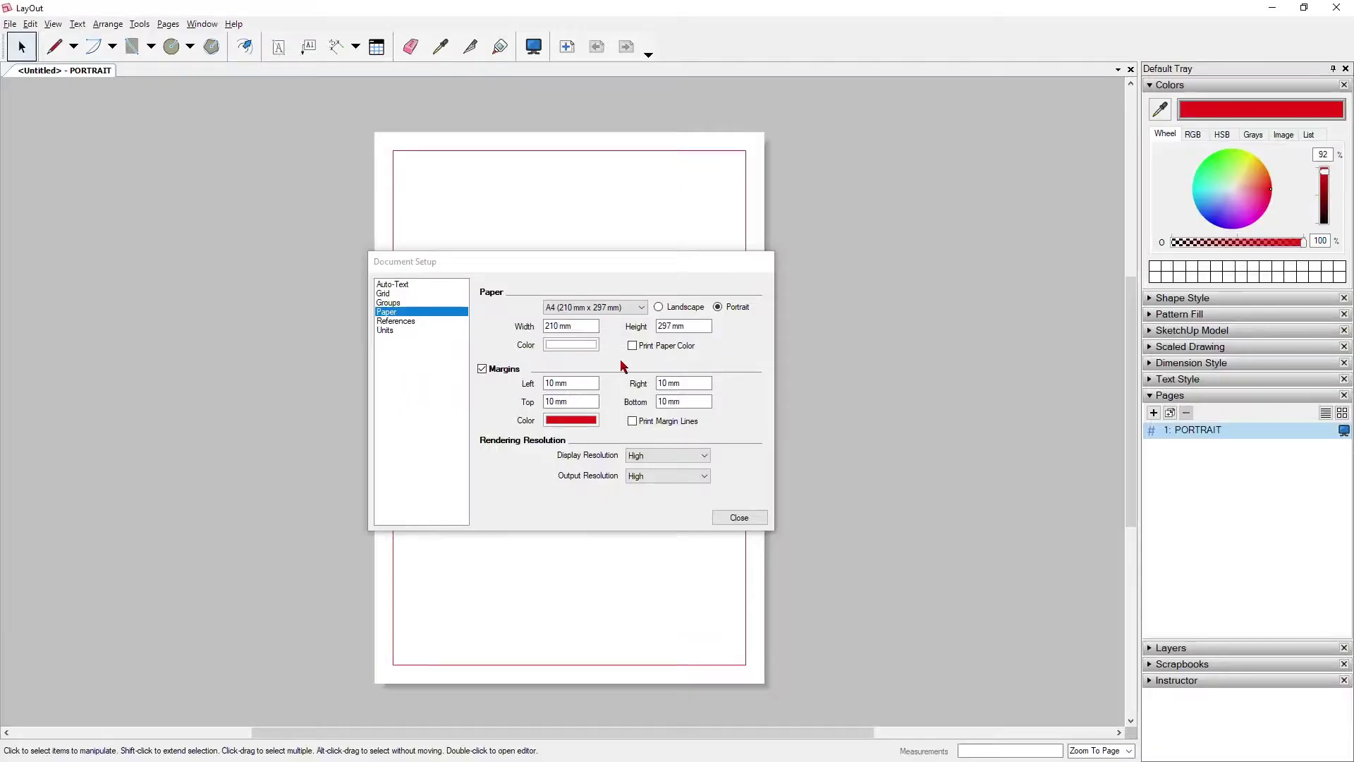
# - Set left and right margins to 25.4 and top and bottom to 1", then print margin lines
pyautogui.click(593, 383)
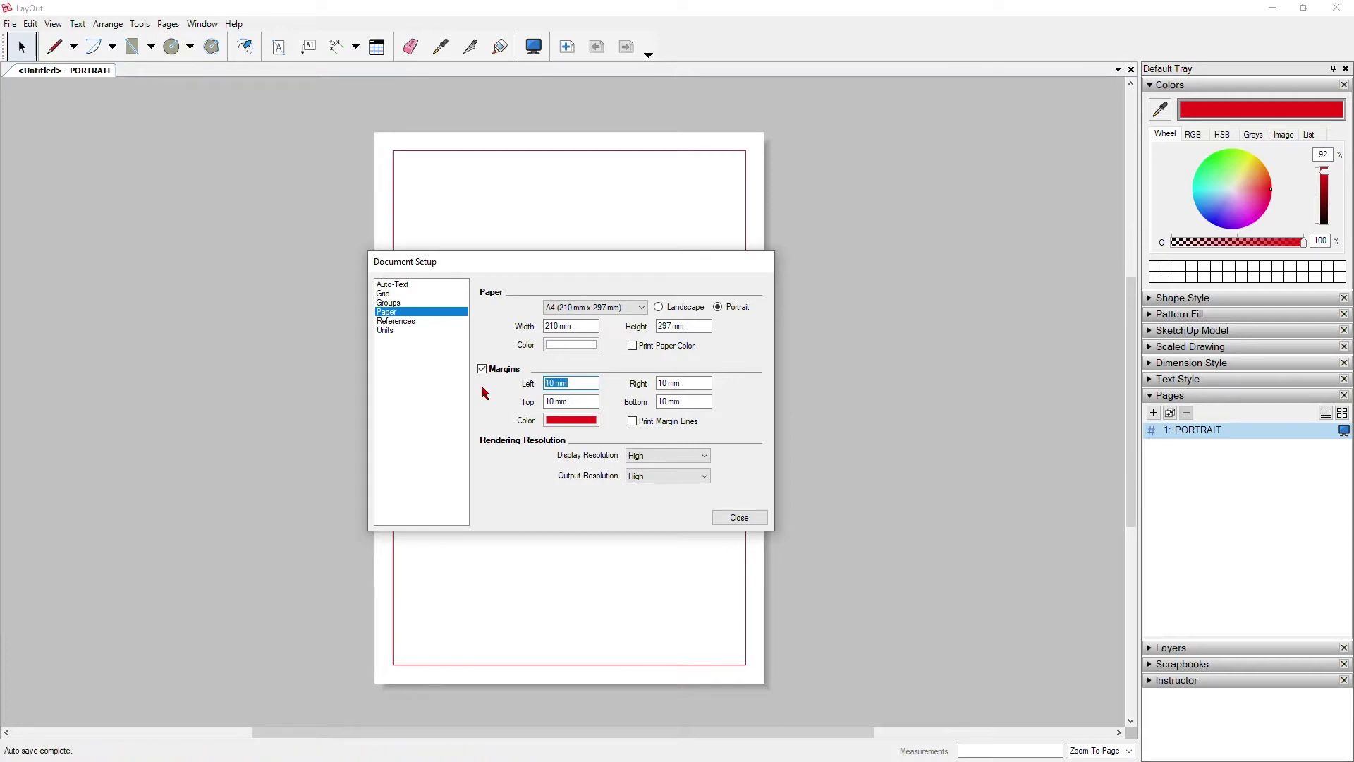
pyautogui.write('25.4')
pyautogui.press('Tab')
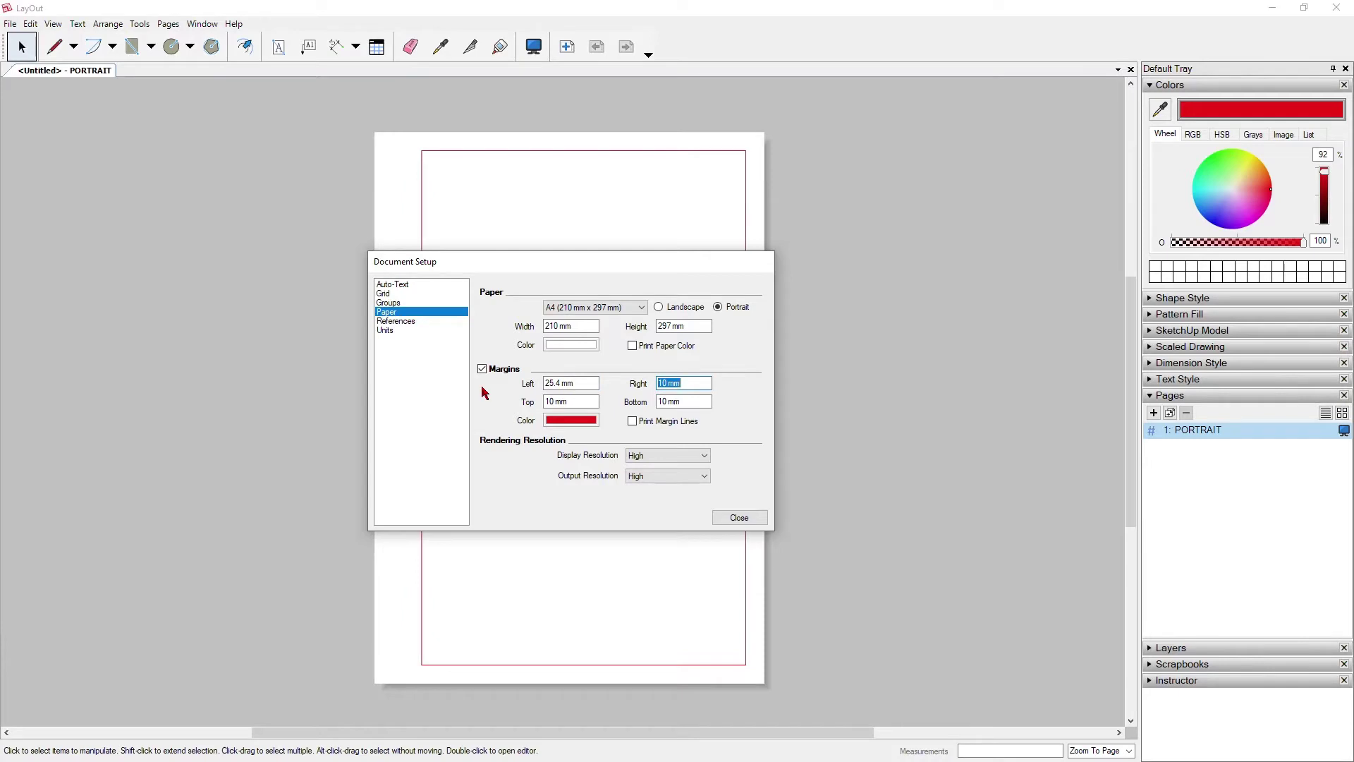
pyautogui.write('25.4')
pyautogui.press('Tab')
pyautogui.write('1')
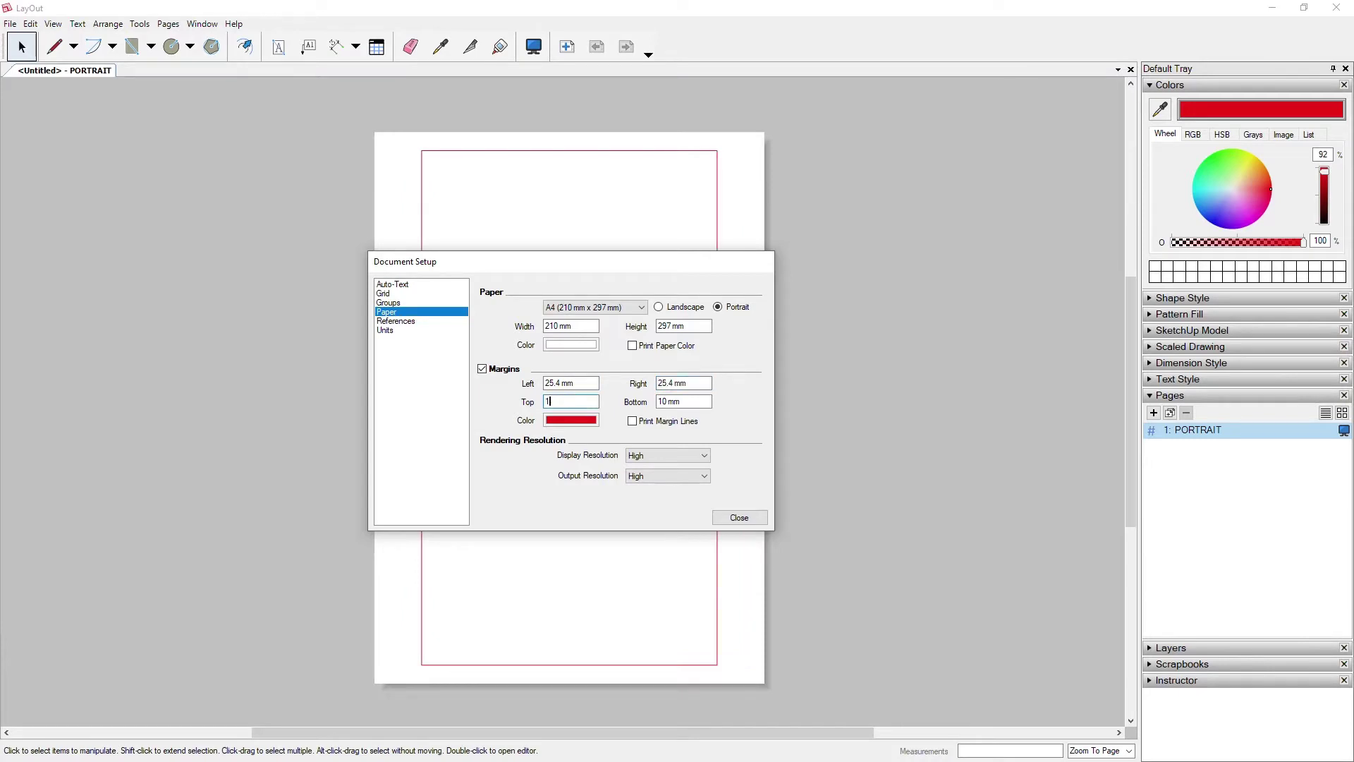
pyautogui.write('"')
pyautogui.press('Tab')
pyautogui.write('1"')
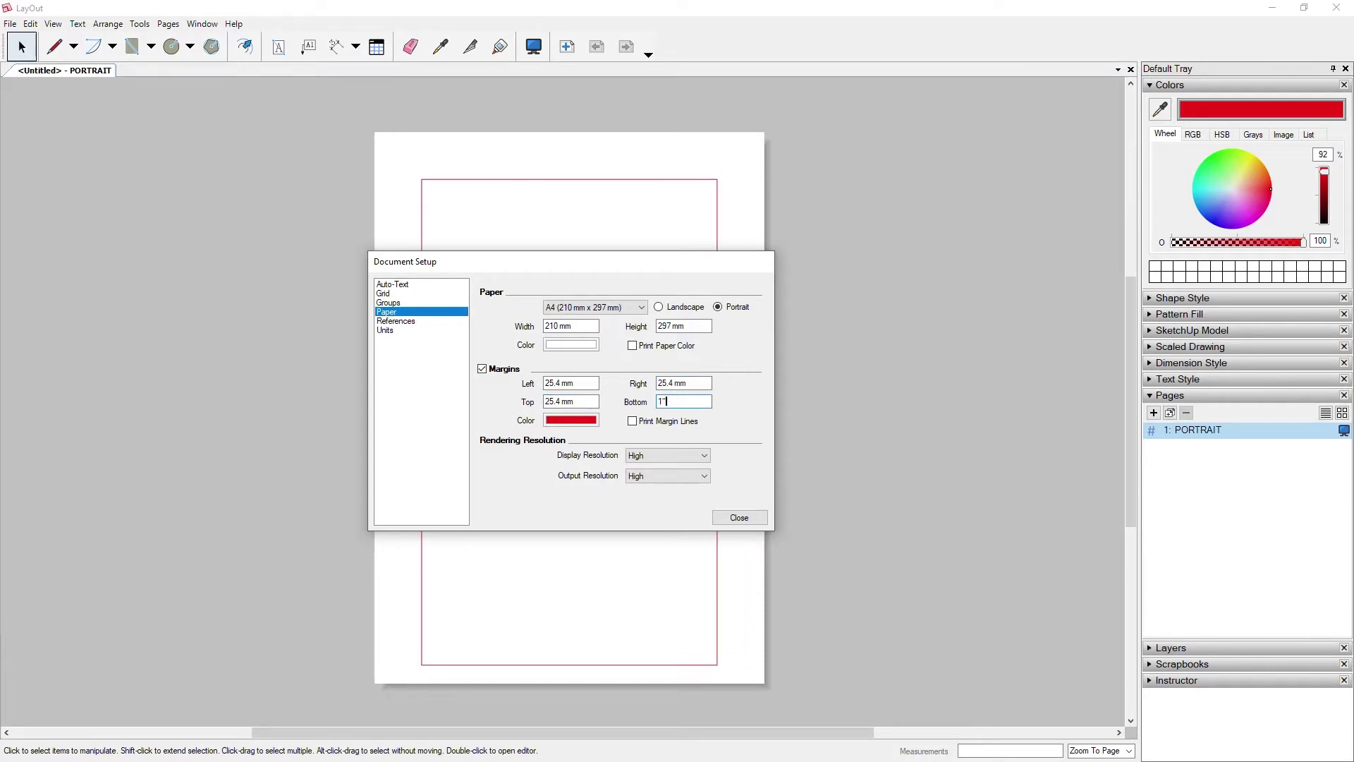
pyautogui.press('Return')
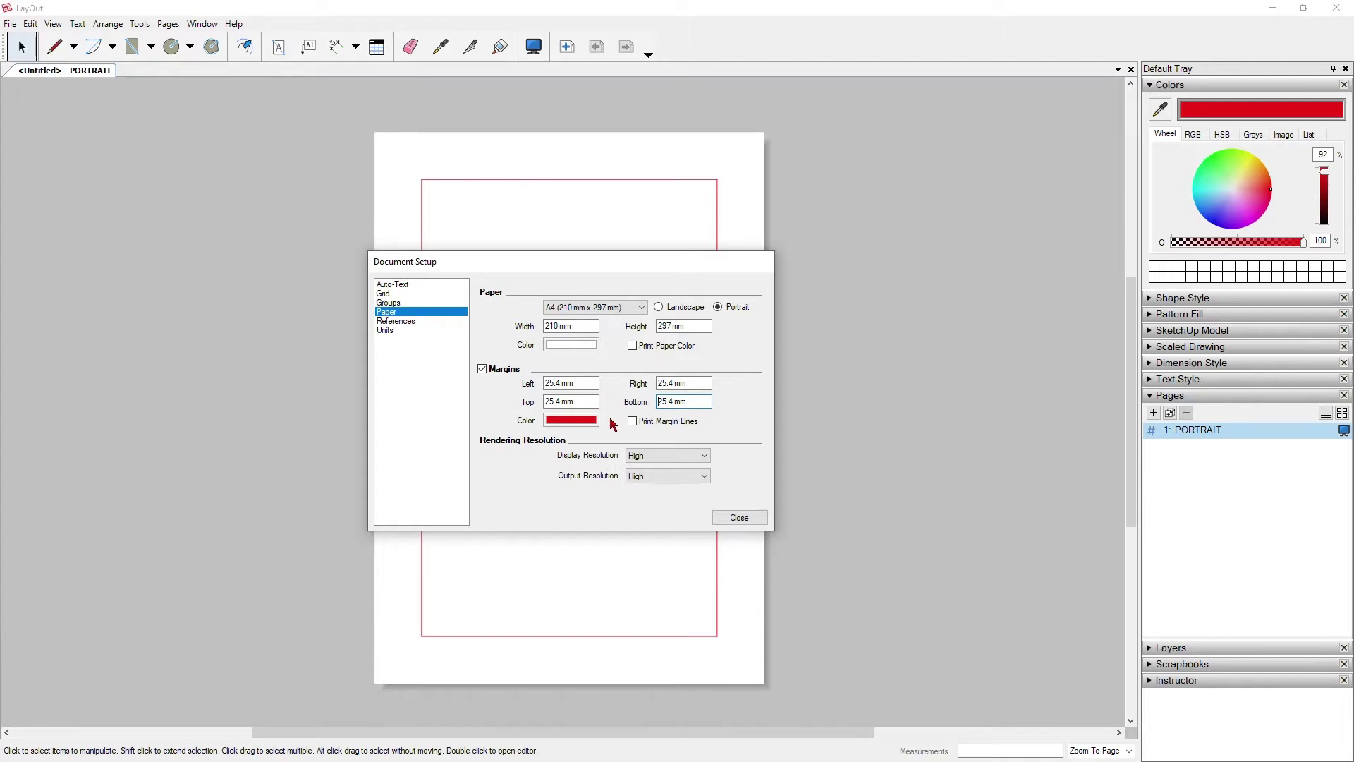
pyautogui.click(655, 423)
pyautogui.click(633, 421)
pyautogui.click(749, 519)
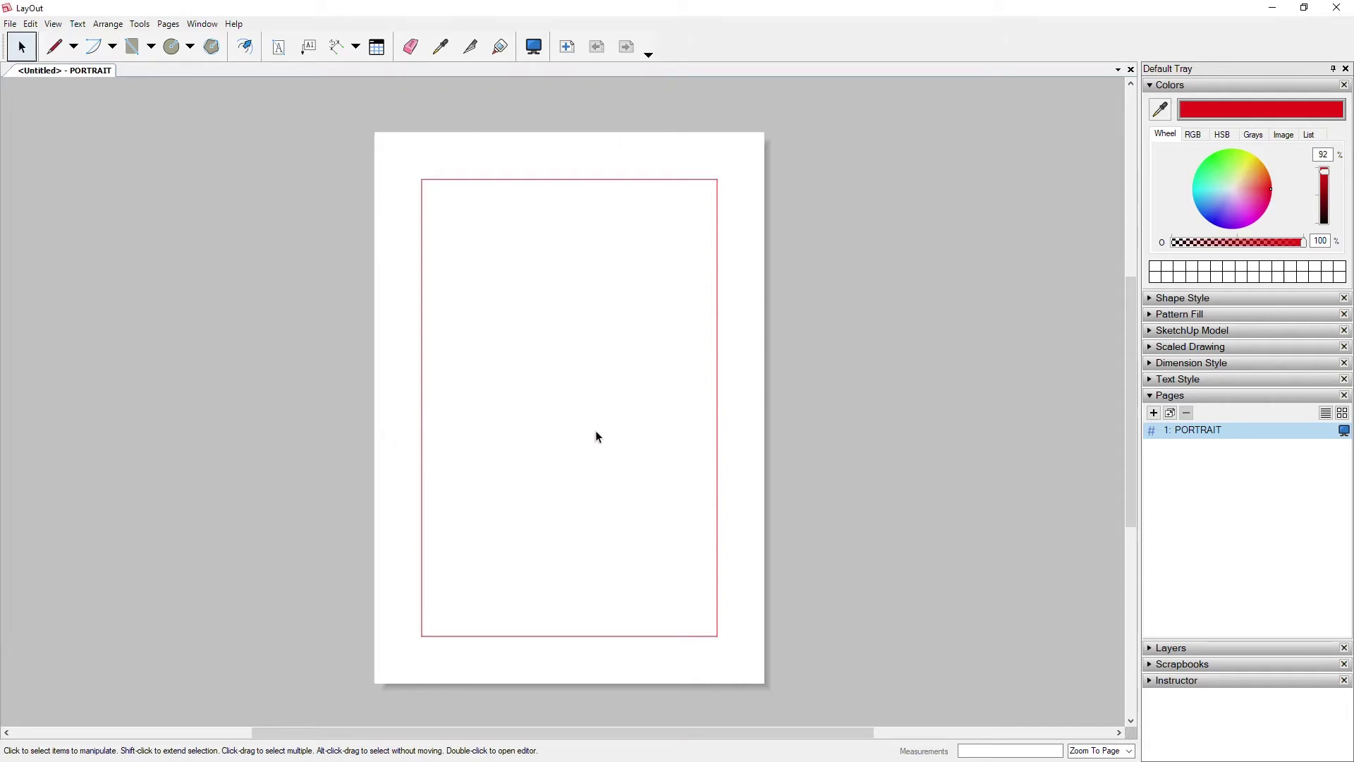
pyautogui.rightClick(1198, 430)
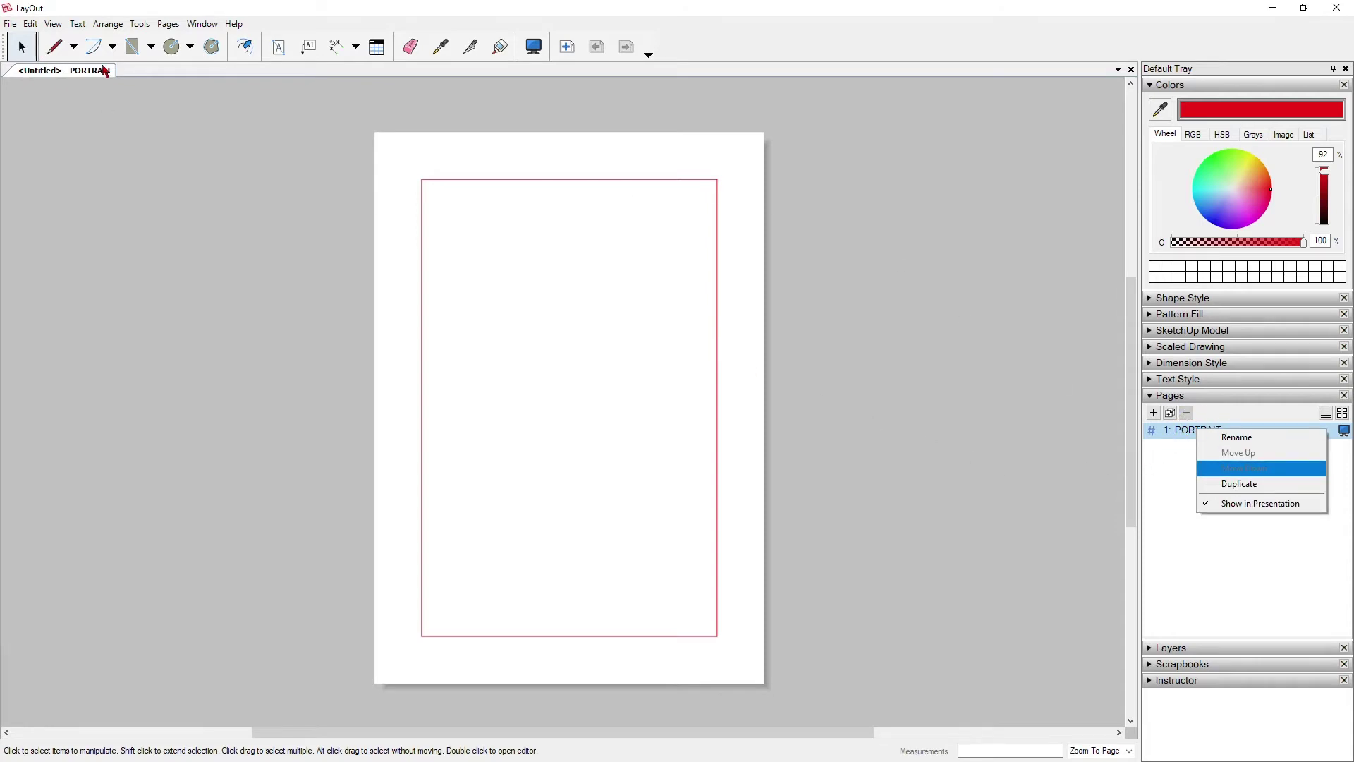
pyautogui.click(1184, 508)
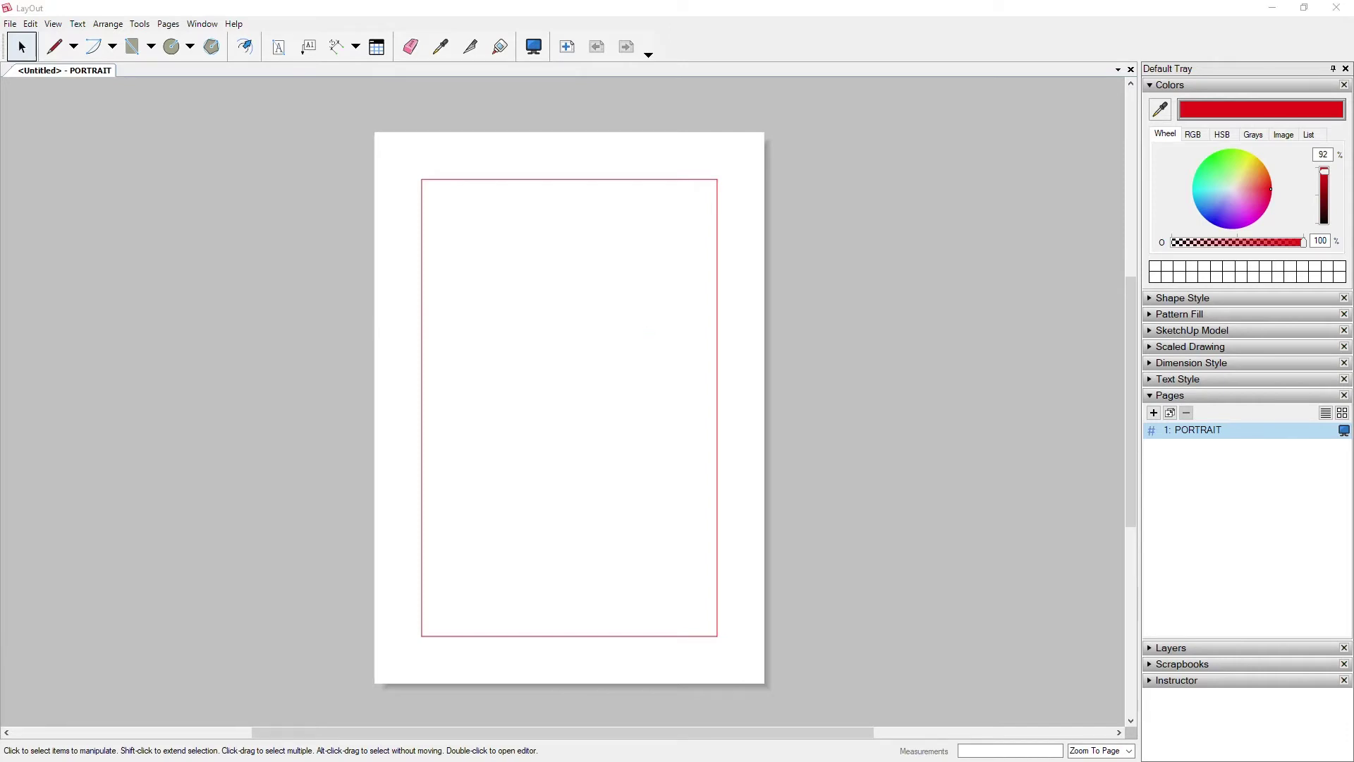
pyautogui.moveTo(0, 149); pyautogui.dragTo(665, 196)
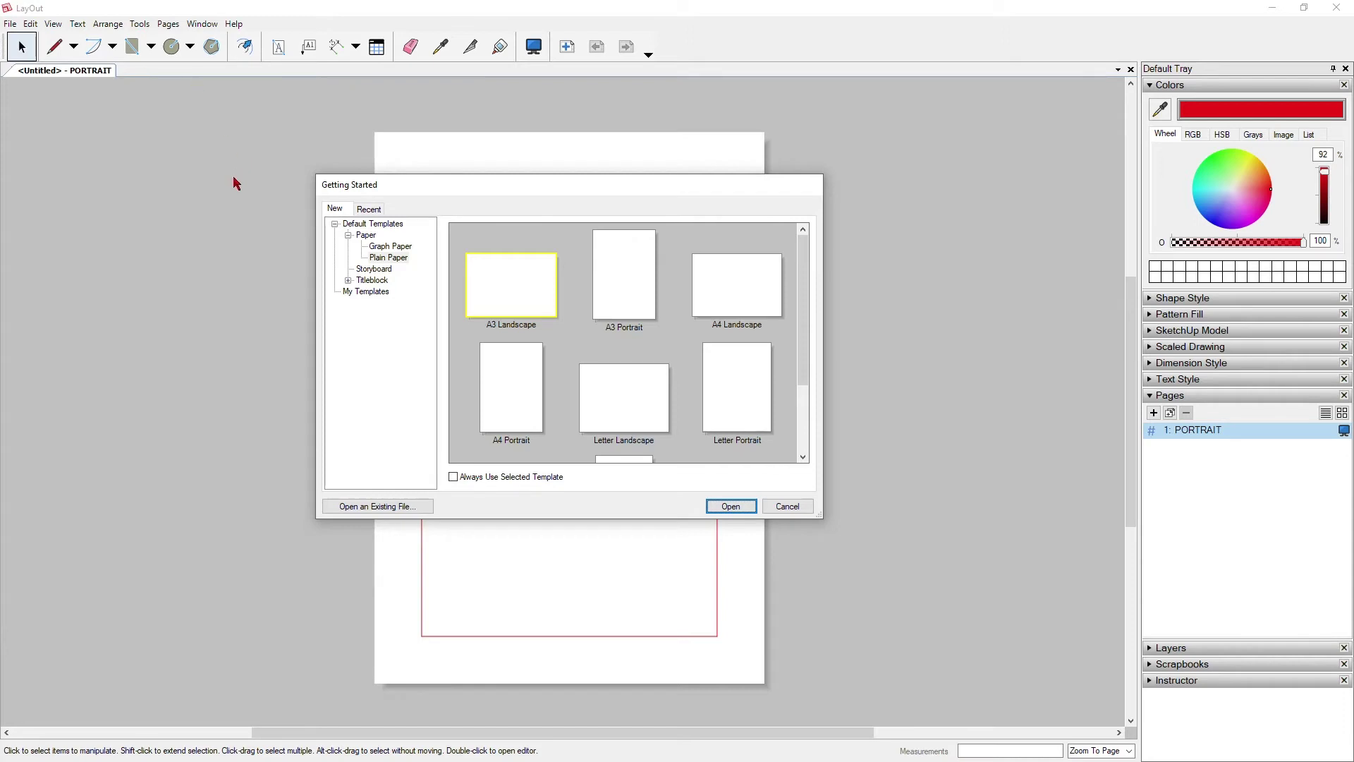
# - Create a new document from the Plain Paper A4 Landscape template
pyautogui.click(377, 258)
pyautogui.moveTo(519, 185); pyautogui.dragTo(533, 242)
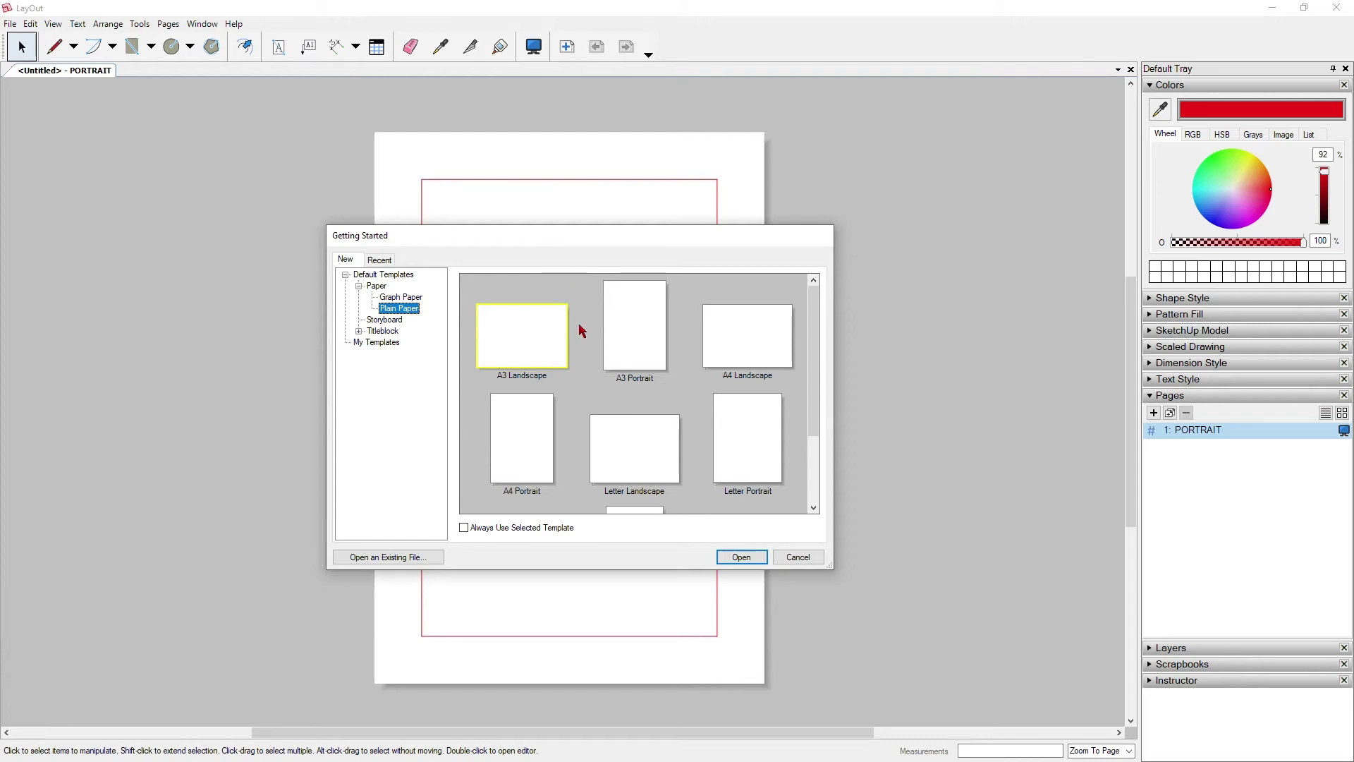
pyautogui.click(753, 333)
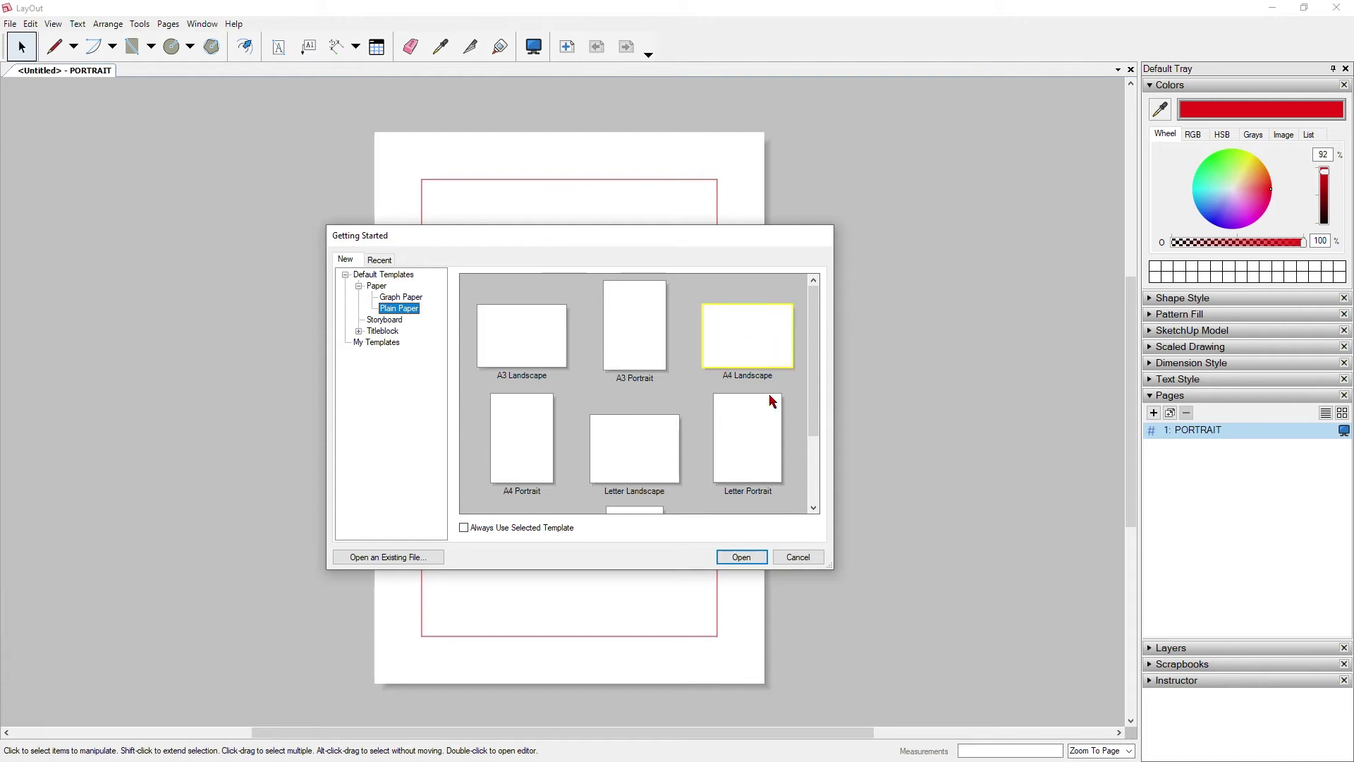
pyautogui.click(741, 556)
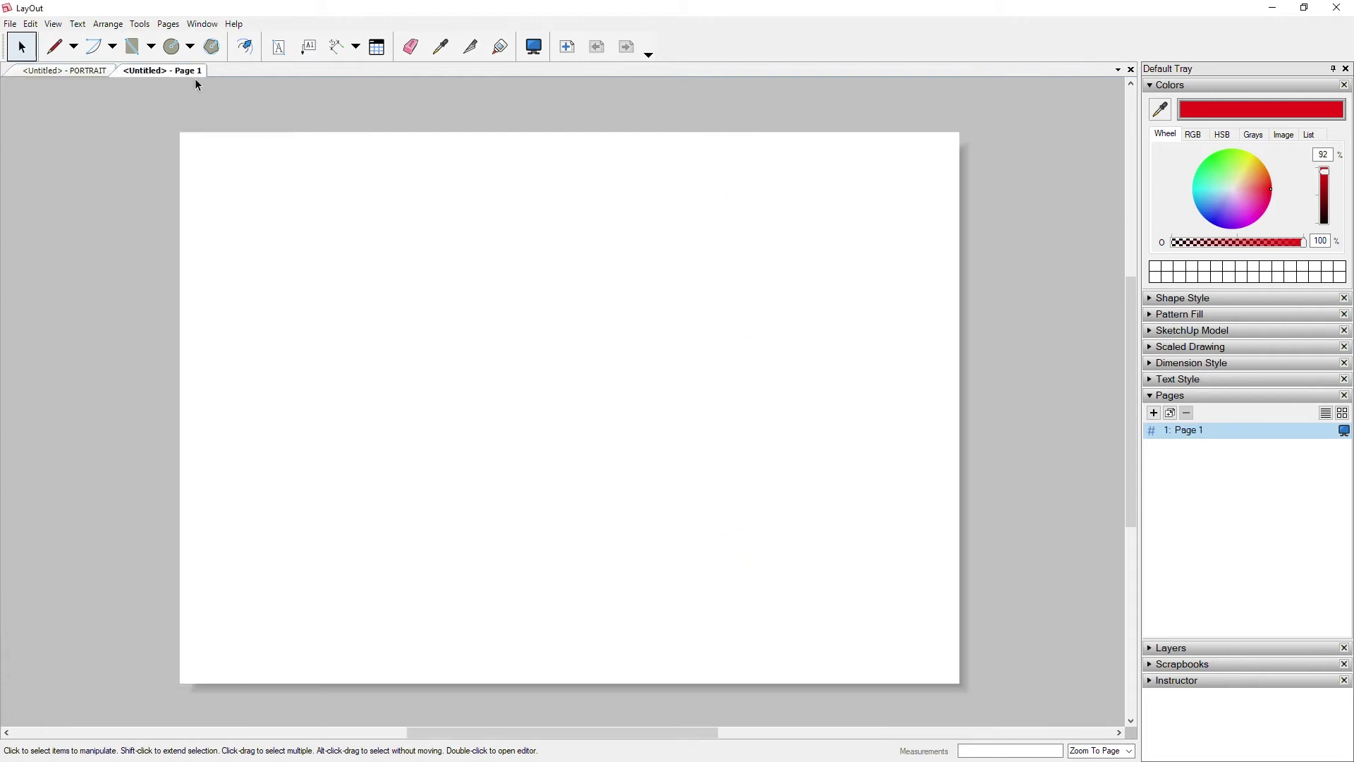
# - Open Document Setup for the new landscape document
pyautogui.click(67, 70)
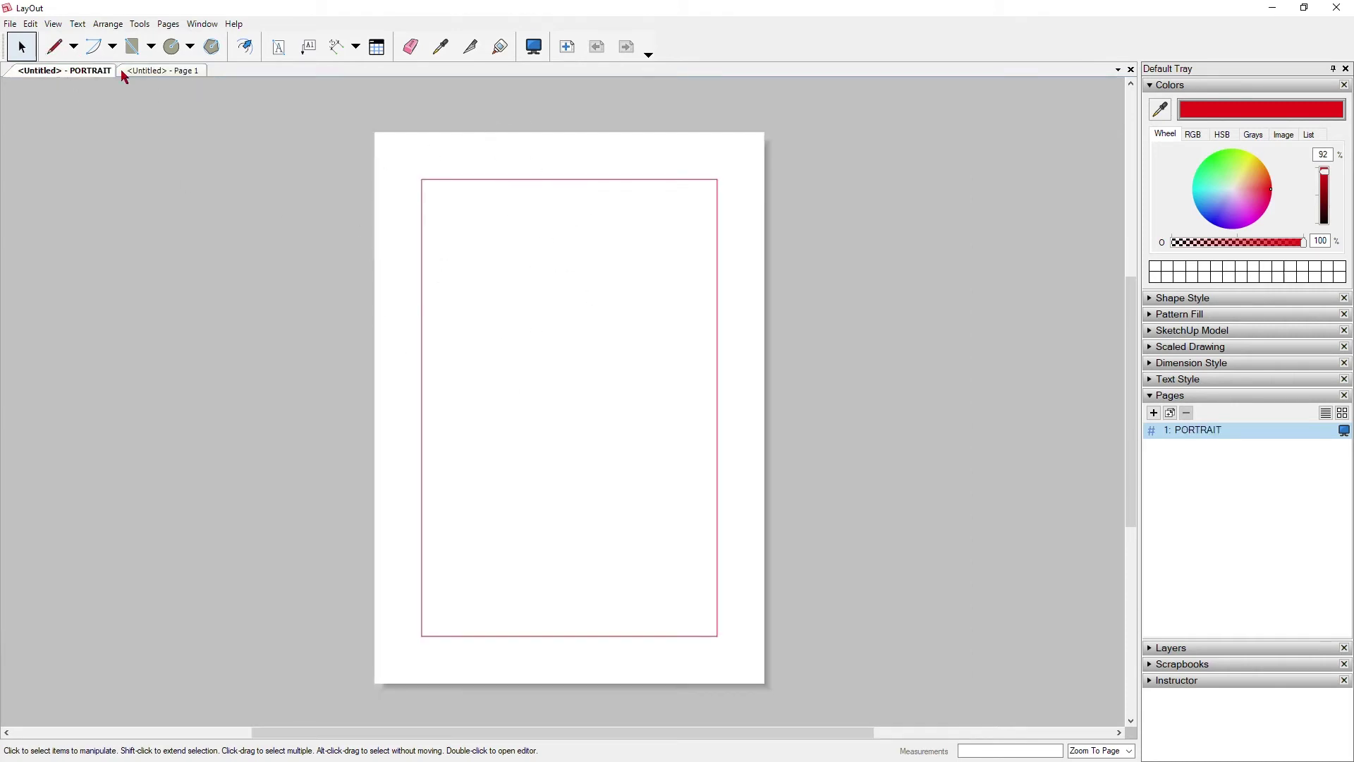
pyautogui.click(159, 71)
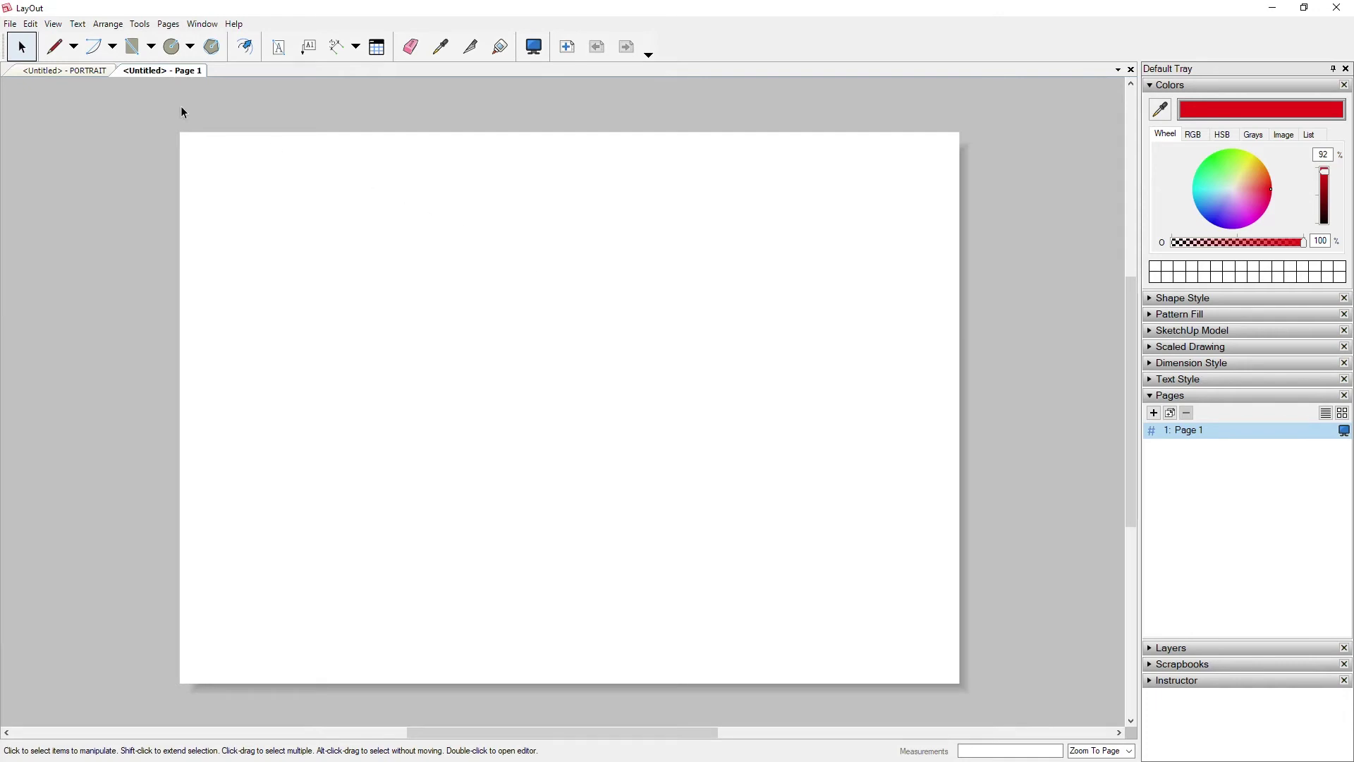
pyautogui.click(14, 25)
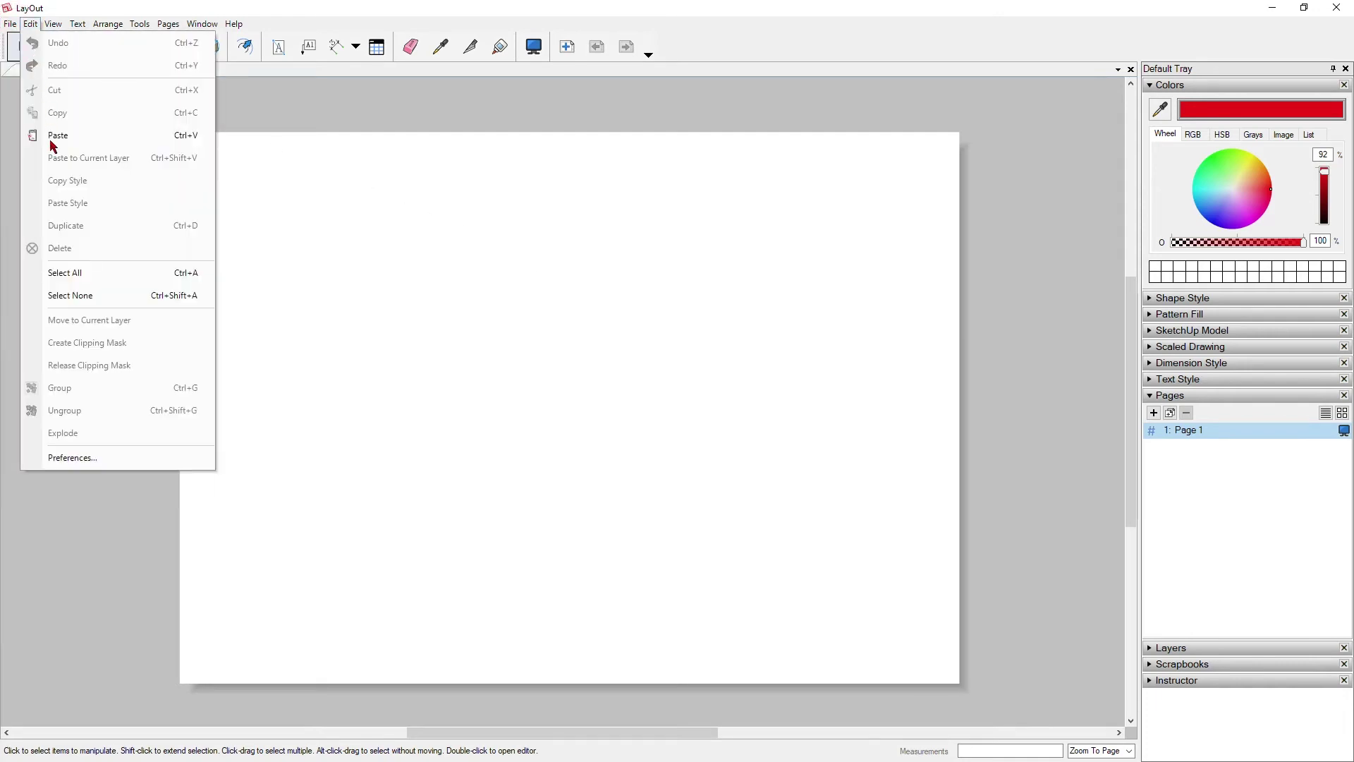
pyautogui.click(84, 276)
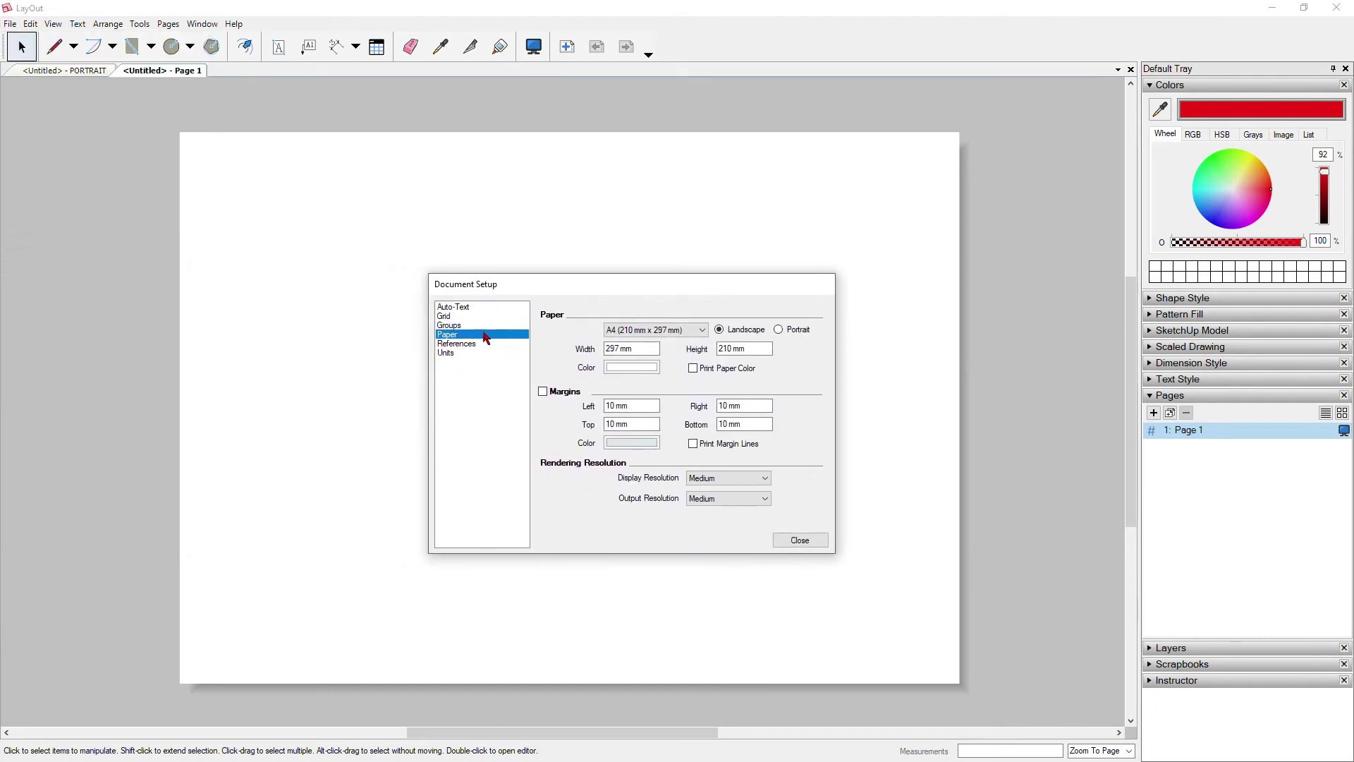
# - Enable margins and set all four sides to 1 inch
pyautogui.click(567, 392)
pyautogui.doubleClick(611, 406)
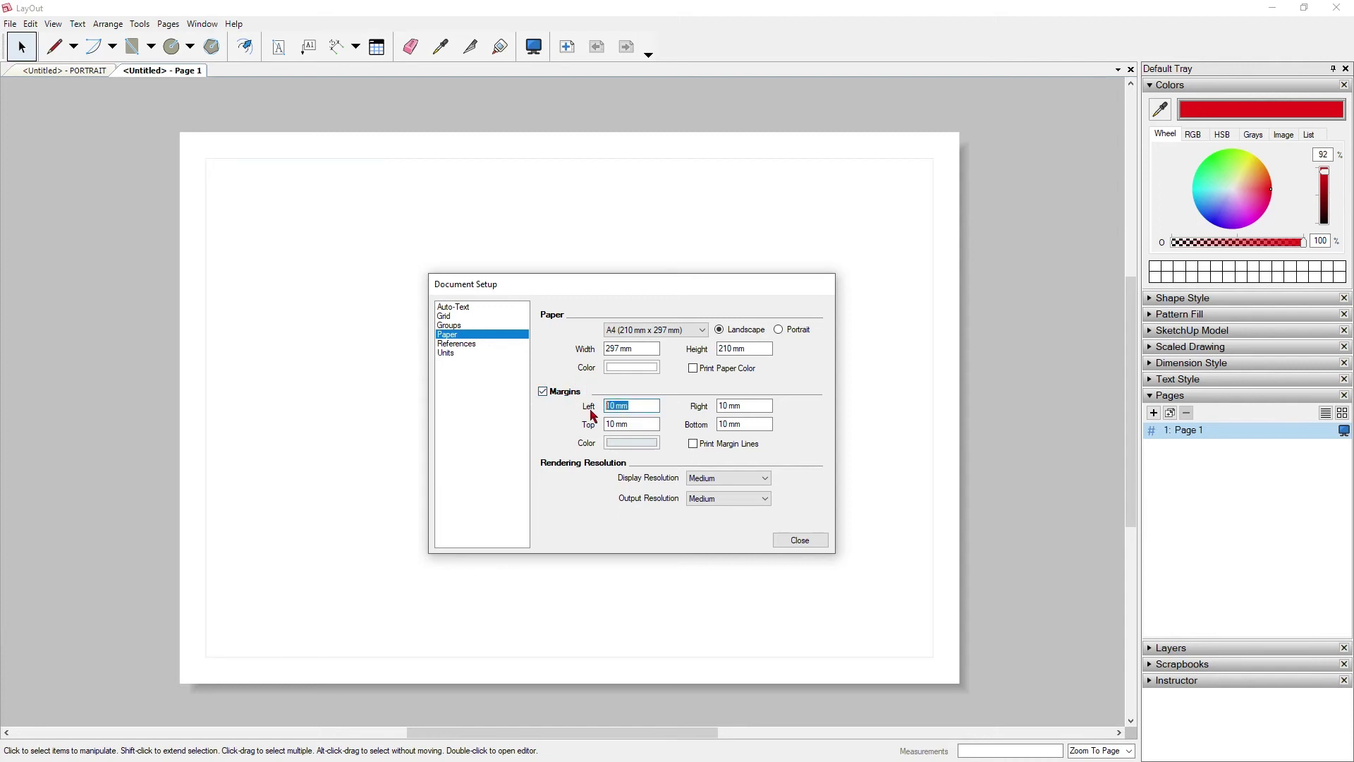
pyautogui.write('1')
pyautogui.press('Tab')
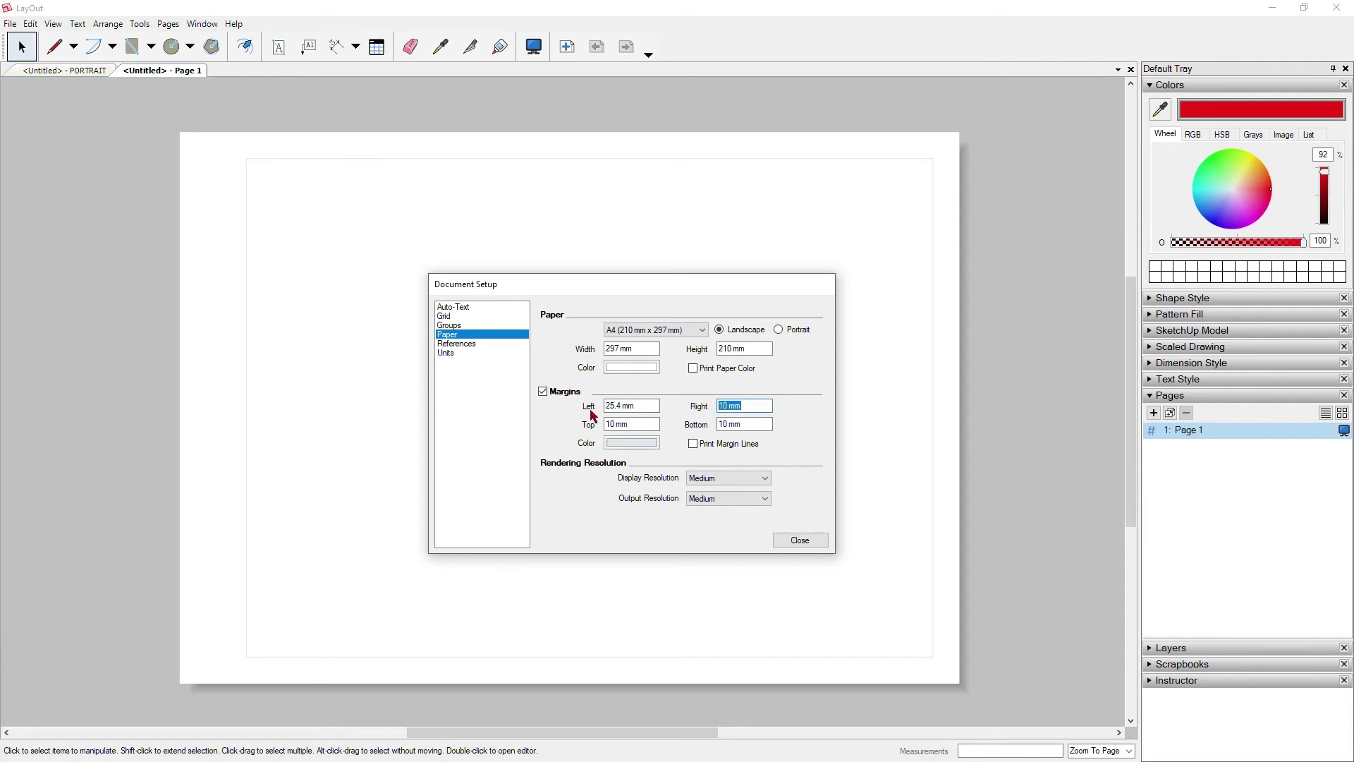
pyautogui.write('1"')
pyautogui.press('Tab')
pyautogui.write('1"')
pyautogui.press('Tab')
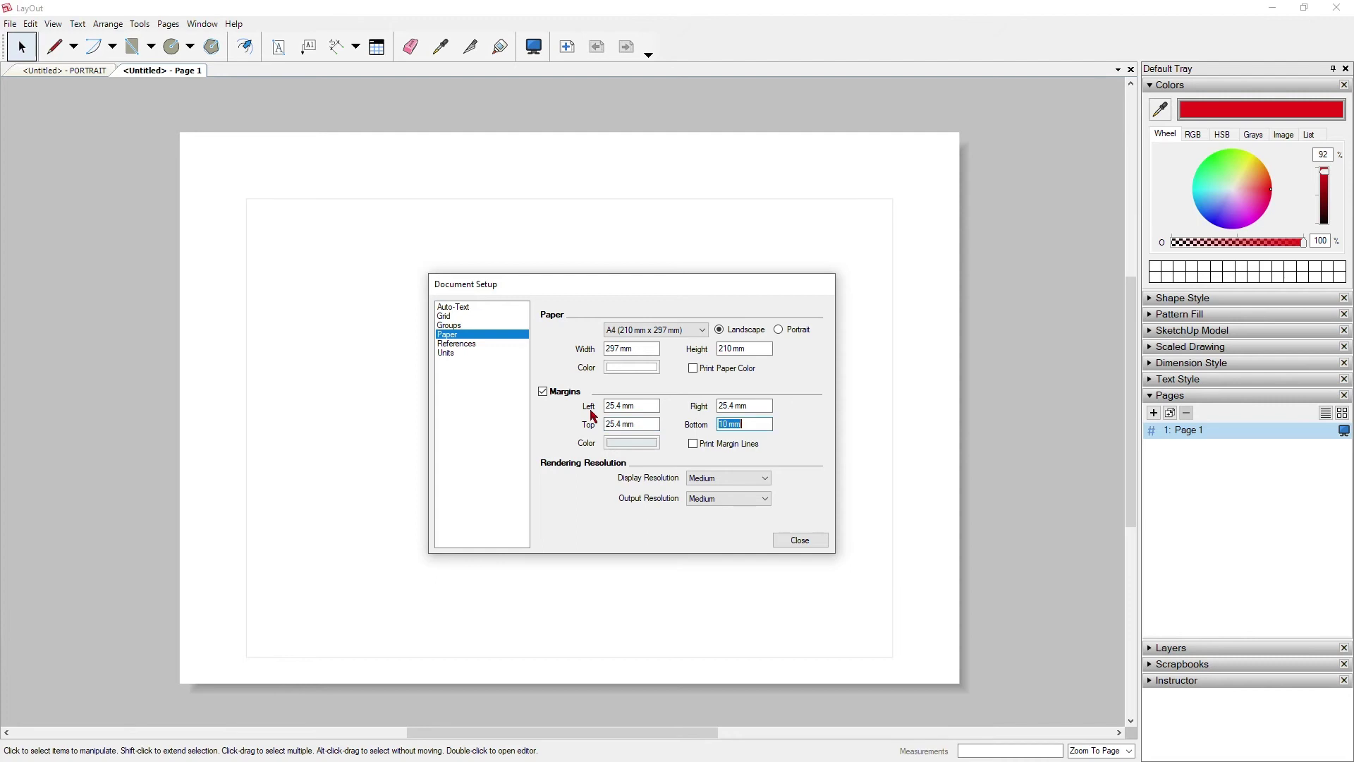
pyautogui.write('1"')
pyautogui.press('Return')
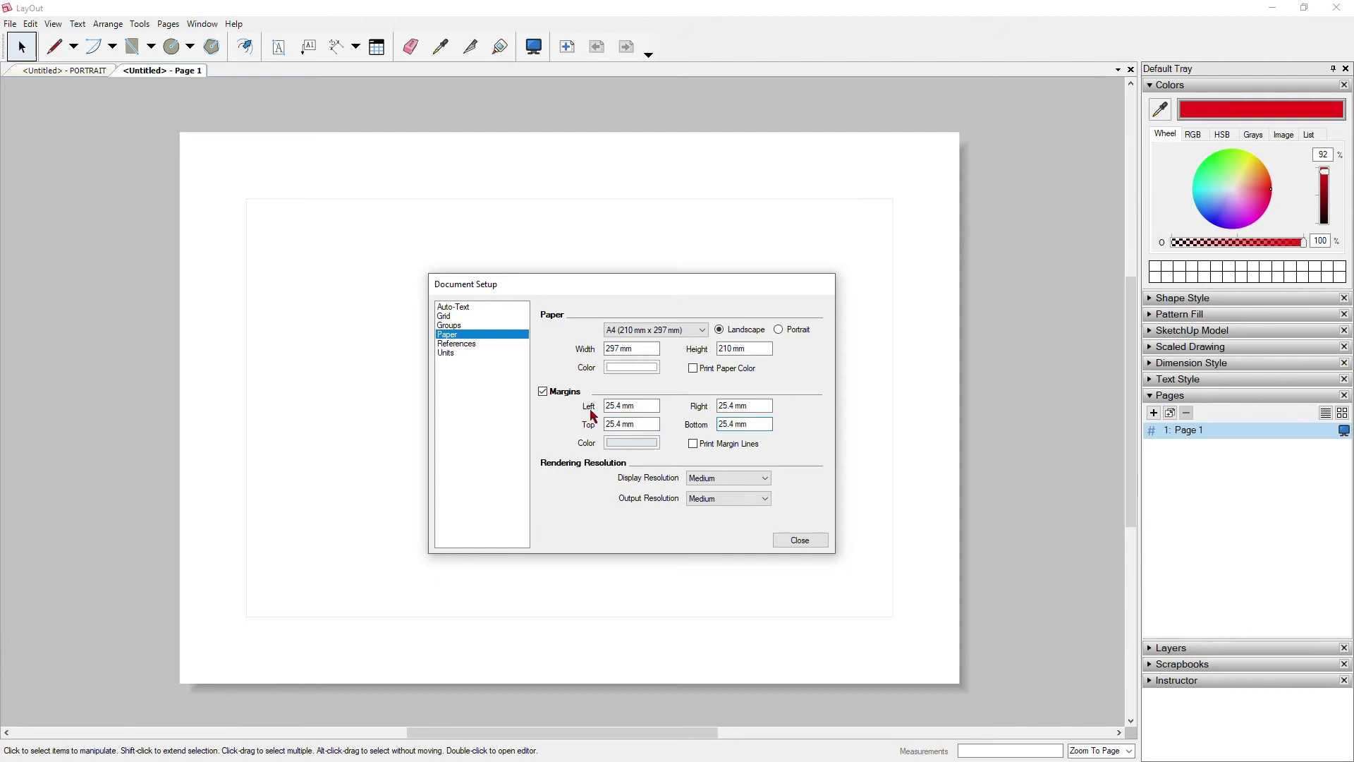
# - Make the margin lines red
pyautogui.click(631, 443)
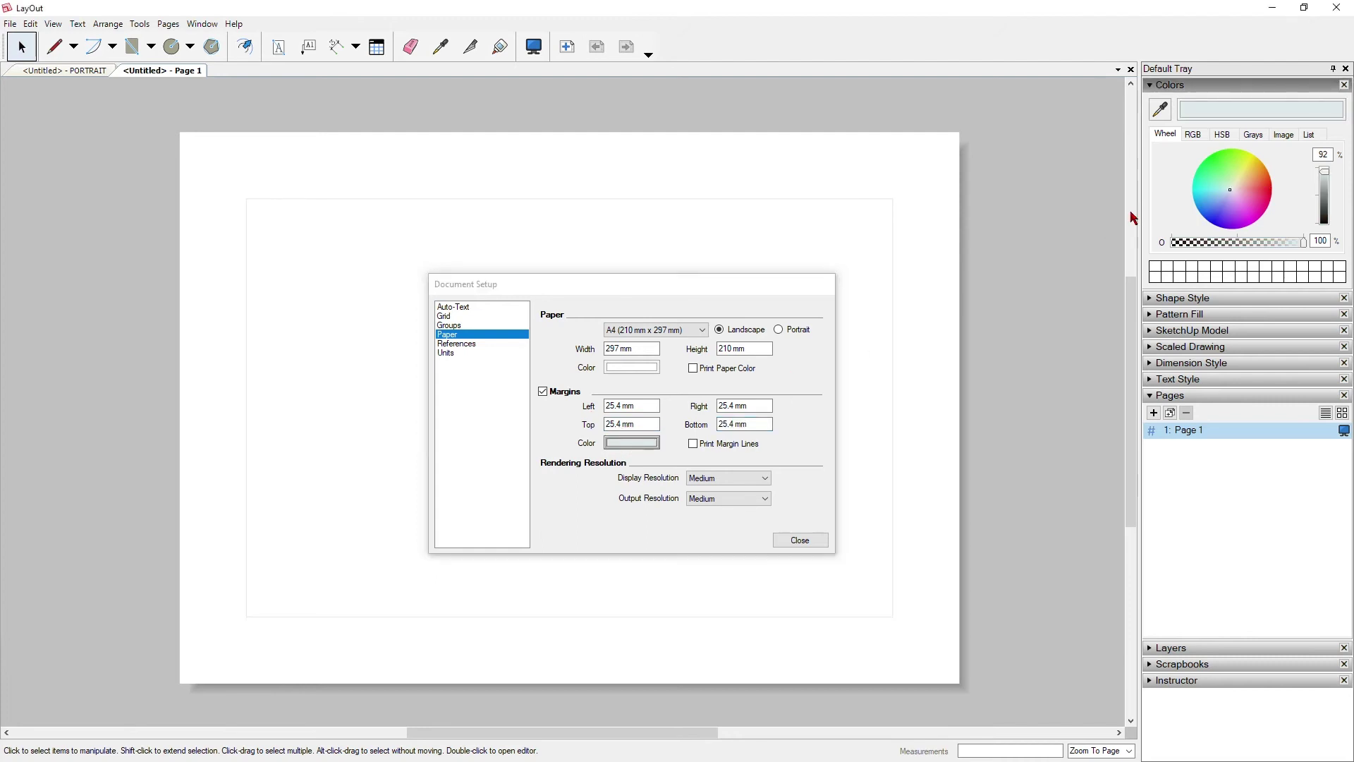
pyautogui.moveTo(1234, 191); pyautogui.dragTo(1282, 196)
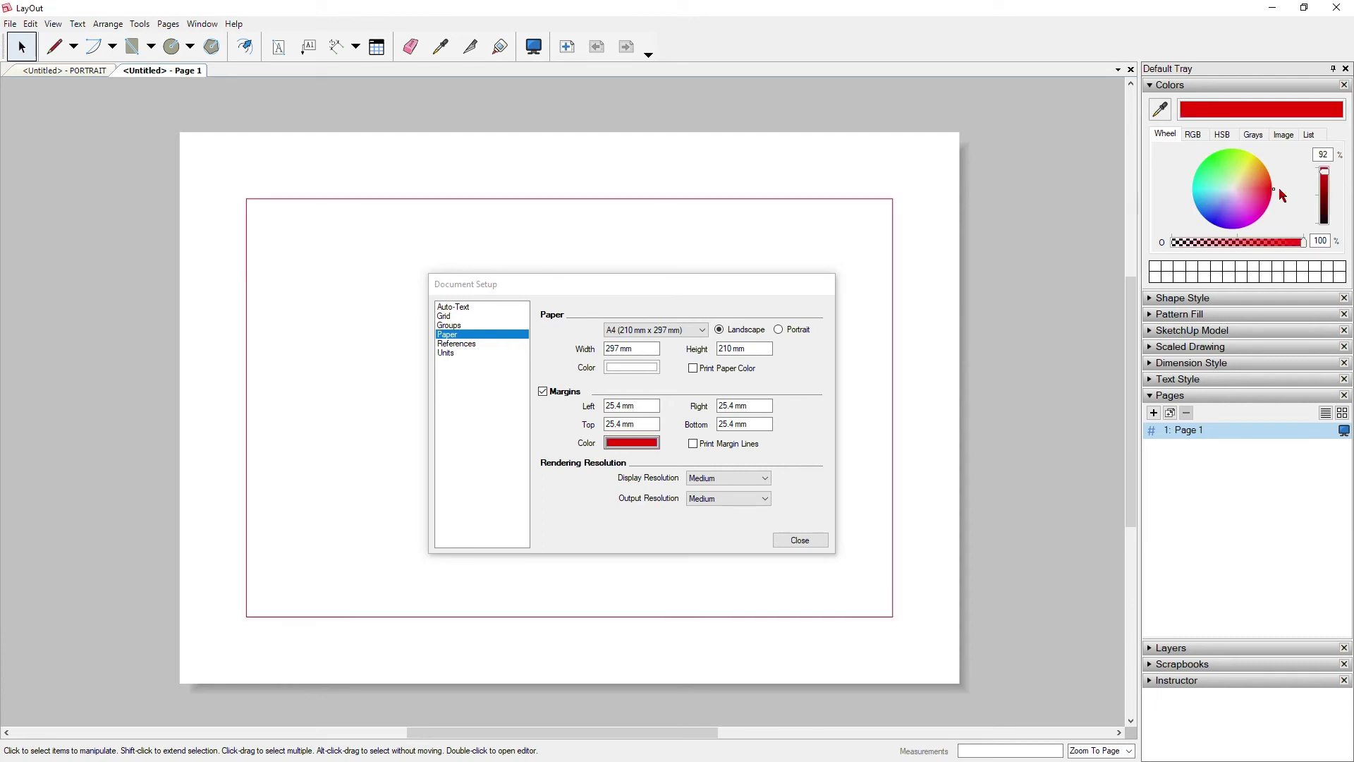
pyautogui.click(1253, 115)
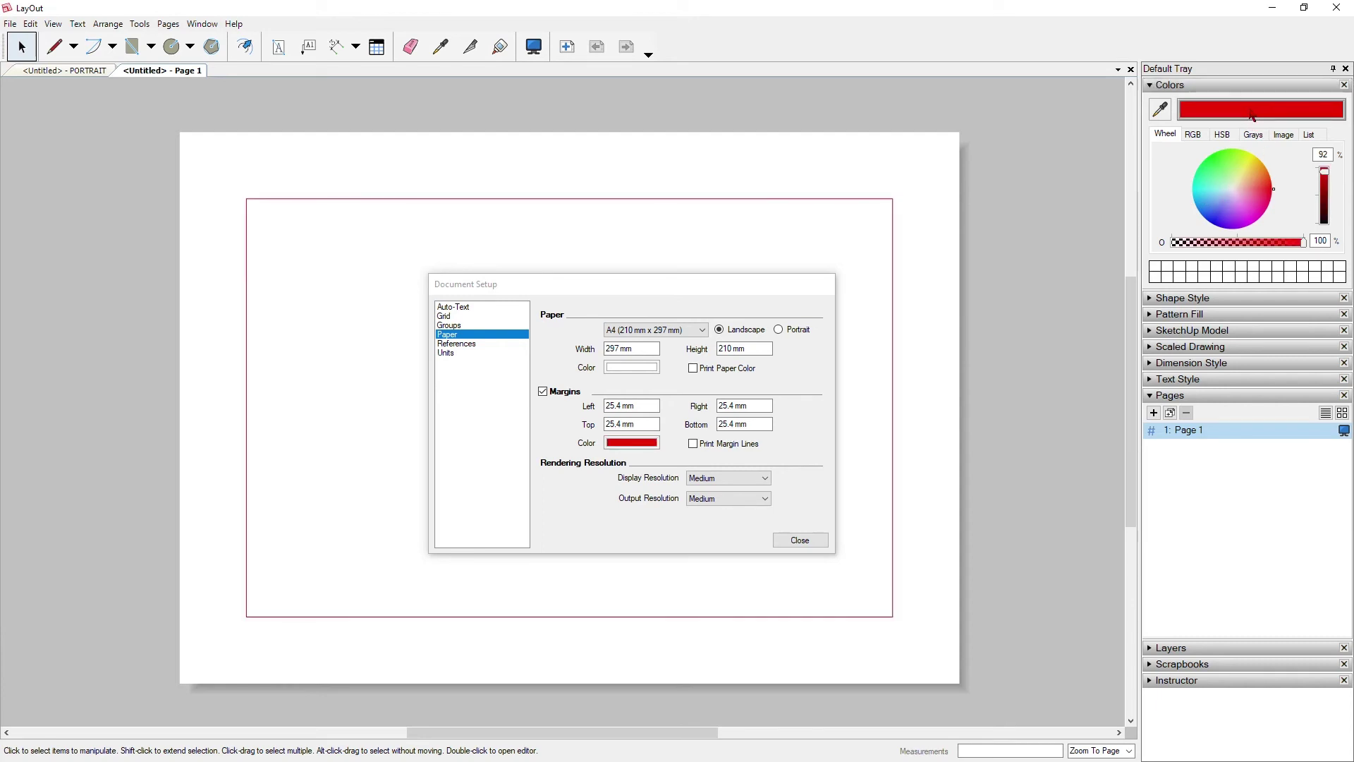
# - Set display and output resolution to High and close Document Setup
pyautogui.click(764, 478)
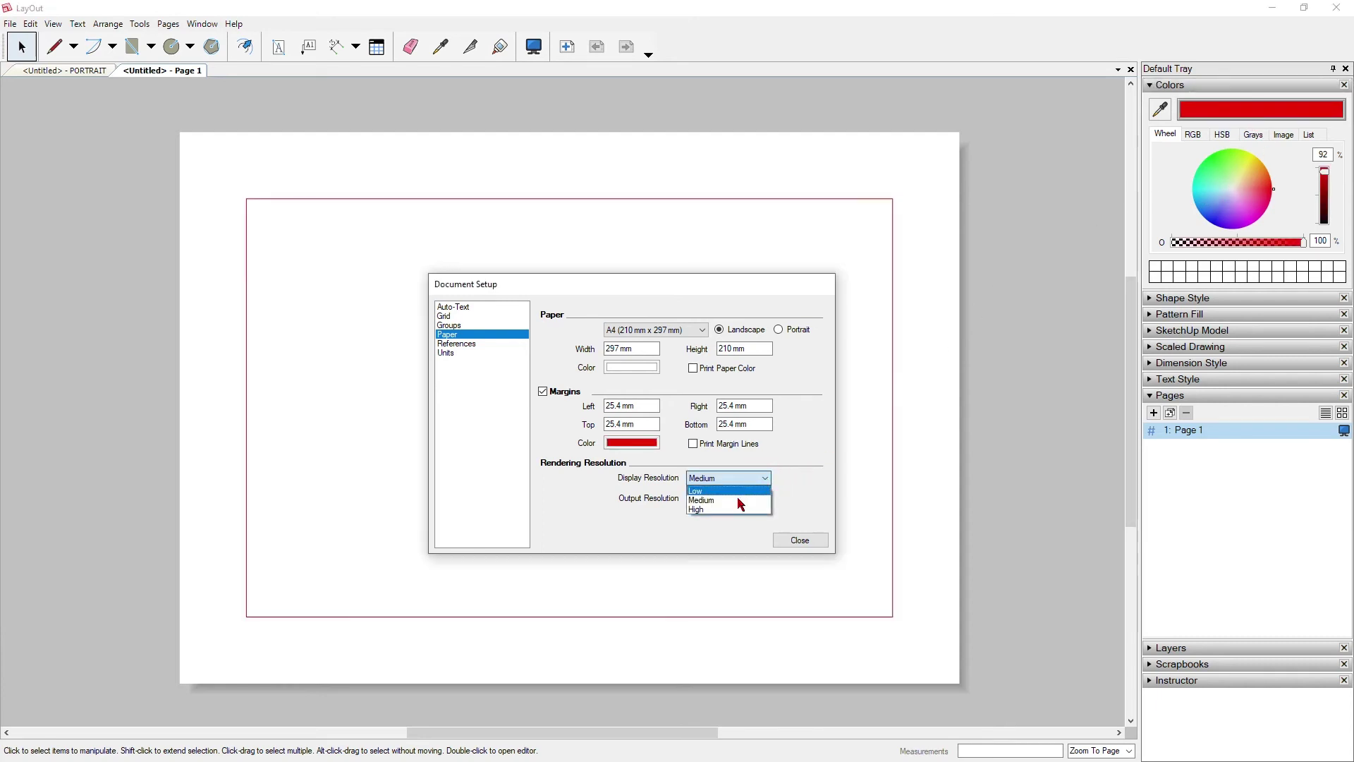
pyautogui.click(728, 509)
pyautogui.click(729, 499)
pyautogui.click(734, 529)
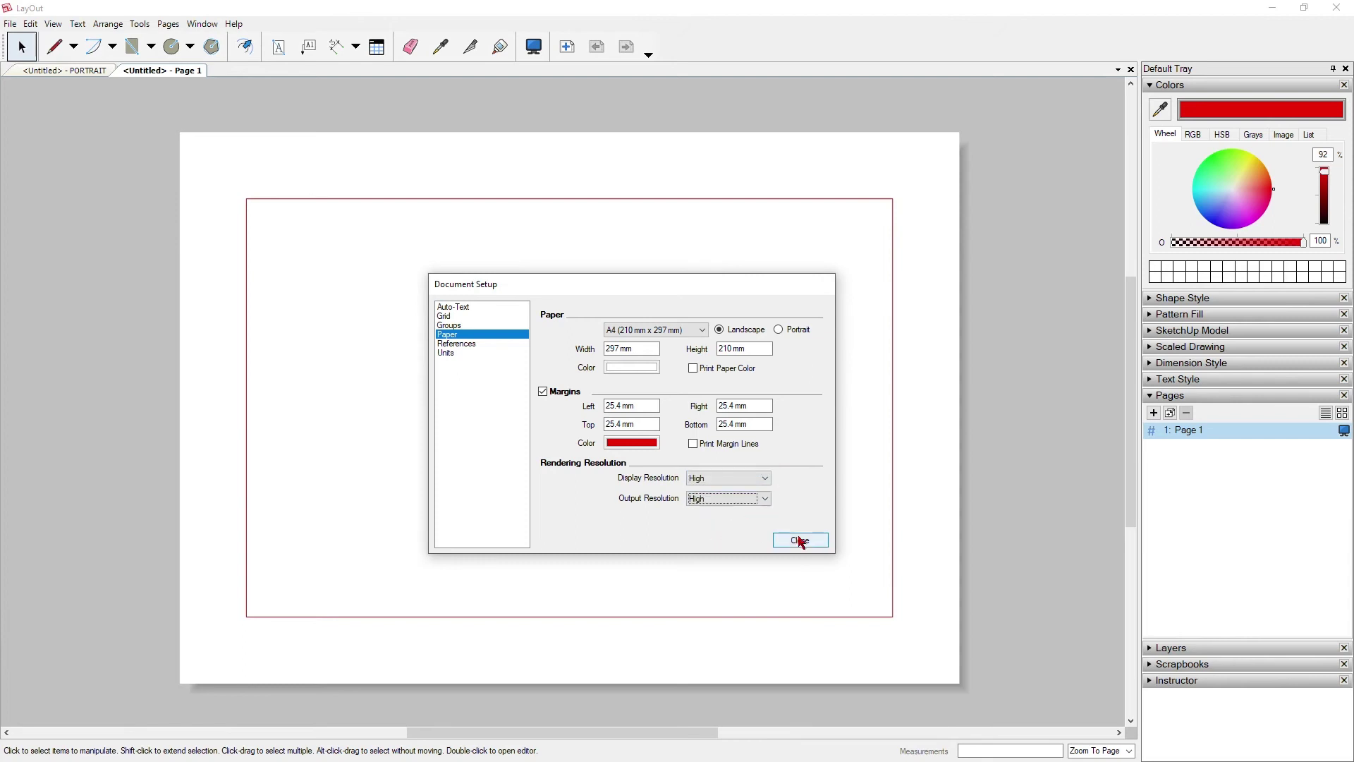
pyautogui.click(800, 541)
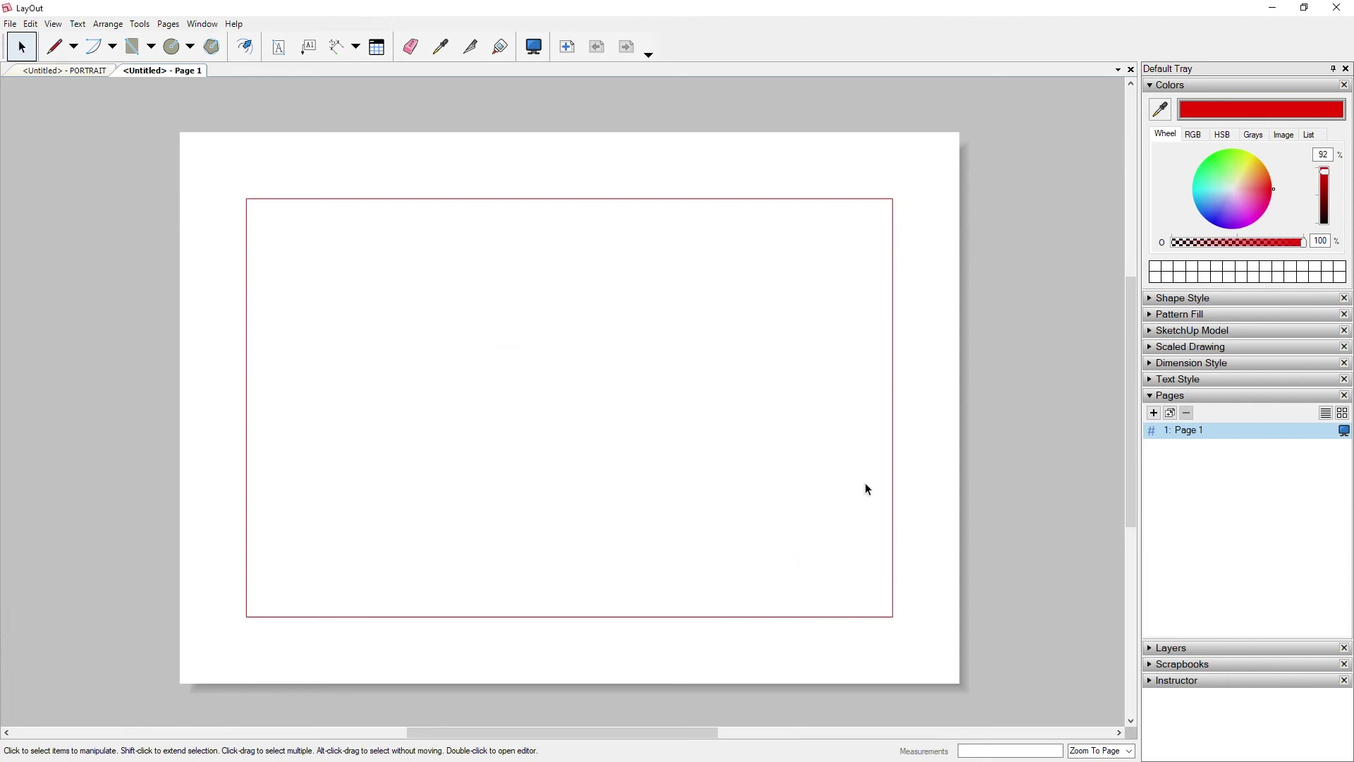
# - Rename the landscape document's Page 1 to LANDSCAPE
pyautogui.click(79, 73)
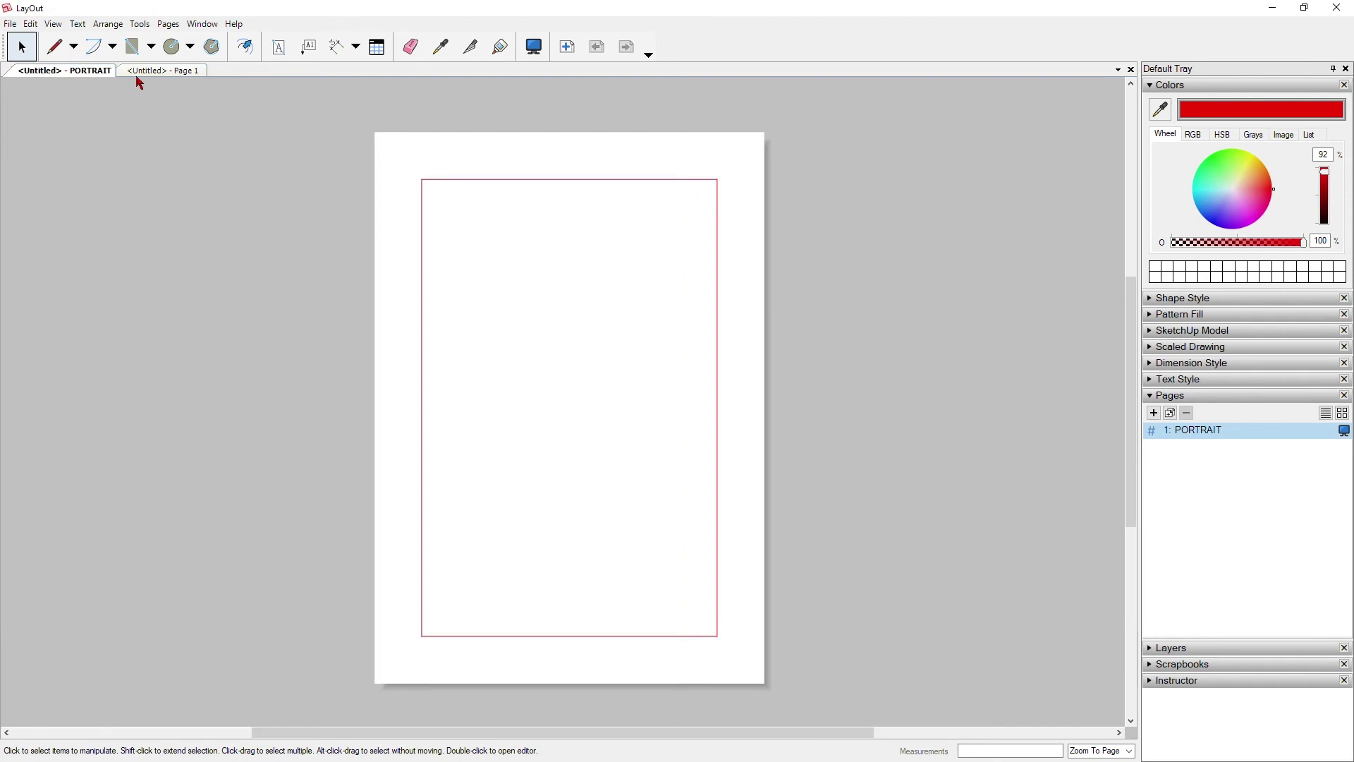
pyautogui.click(156, 71)
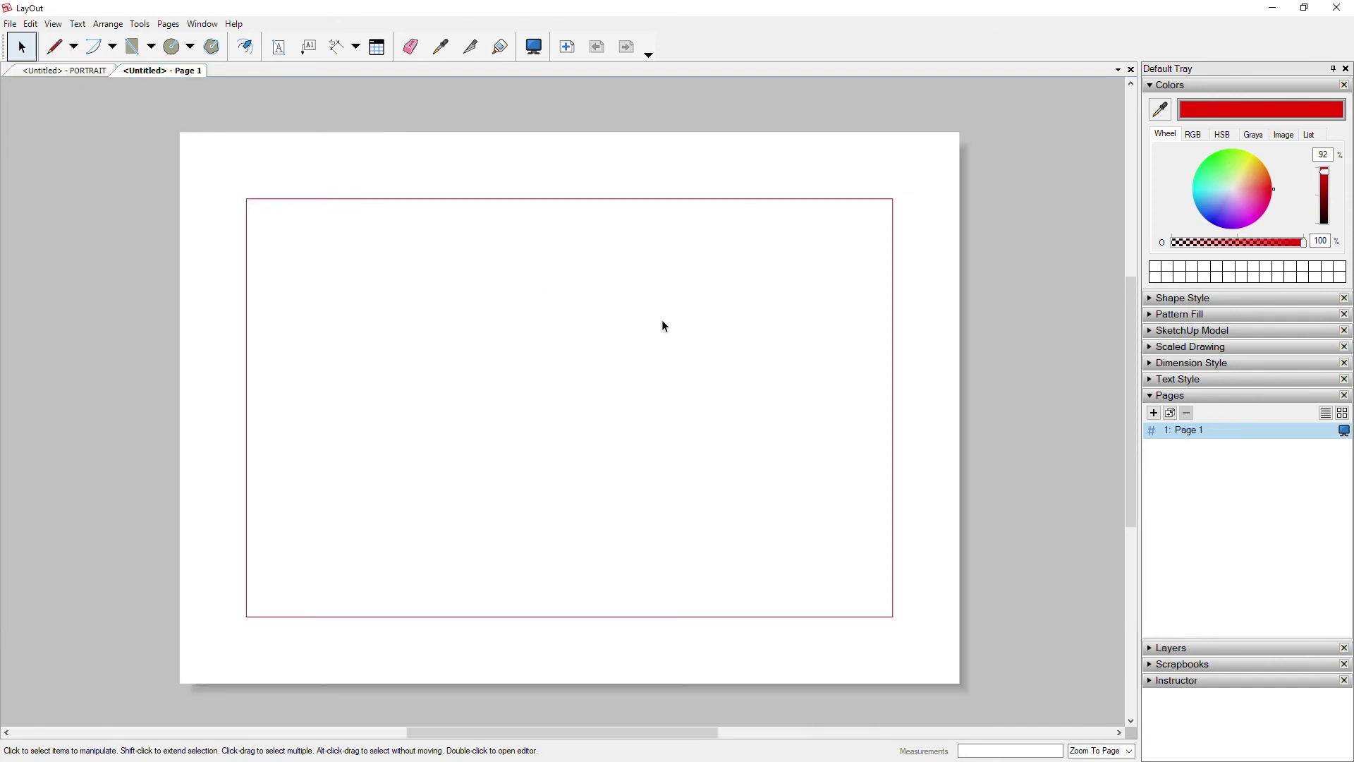
pyautogui.doubleClick(1186, 431)
pyautogui.write('Sheet')
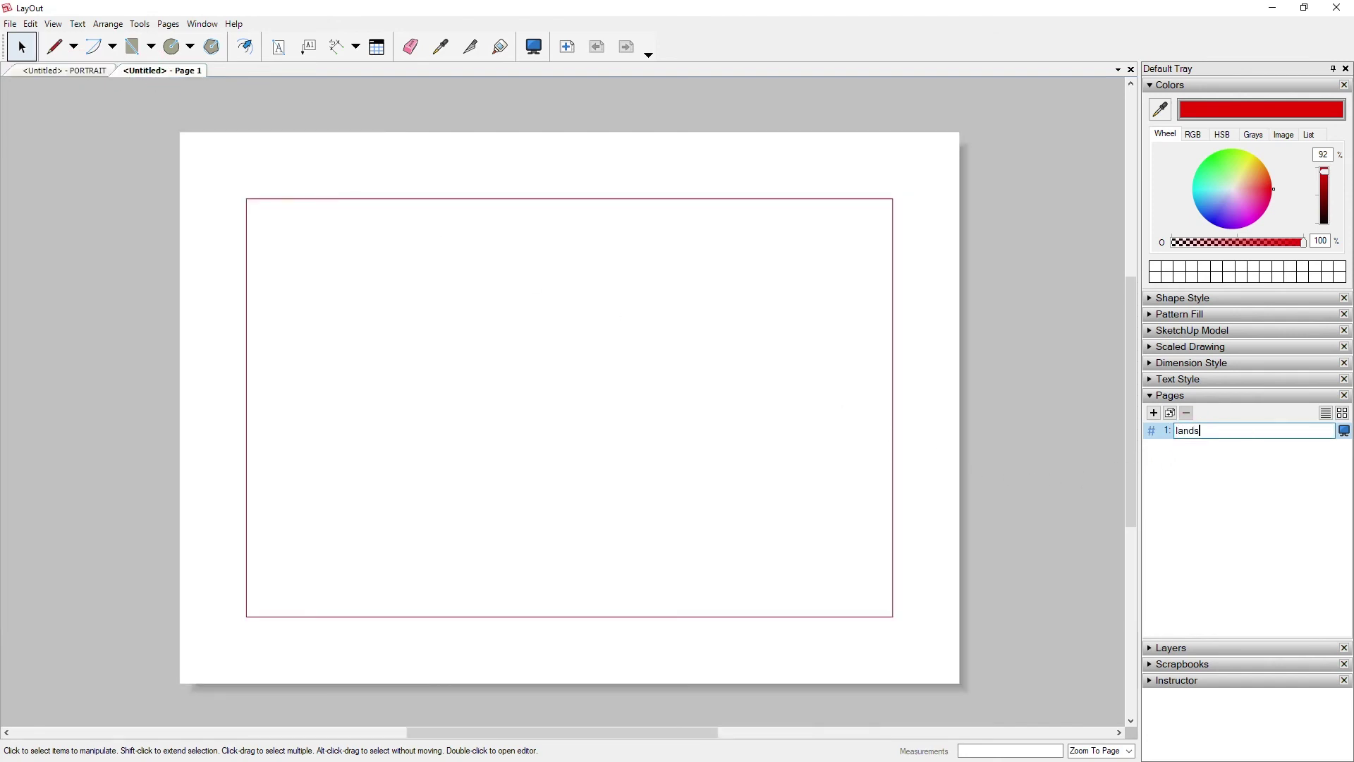
pyautogui.press('BackSpace')
pyautogui.press('BackSpace')
pyautogui.press('BackSpace')
pyautogui.press('BackSpace')
pyautogui.press('BackSpace')
pyautogui.write('LS')
pyautogui.press('BackSpace')
pyautogui.write('ANSC')
pyautogui.press('BackSpace')
pyautogui.press('BackSpace')
pyautogui.write('DSCAPE')
pyautogui.press('Return')
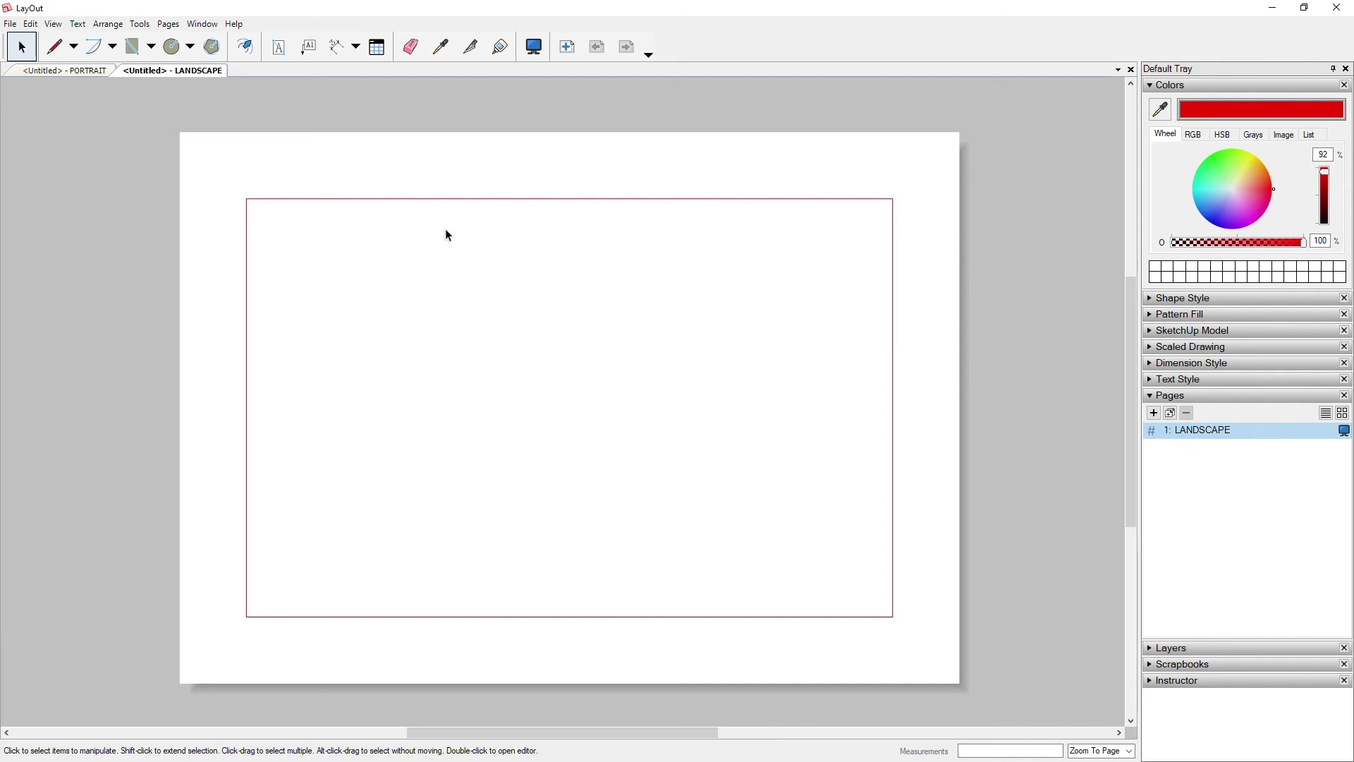
# - Compare the PORTRAIT and LANDSCAPE documents, ending on PORTRAIT
pyautogui.click(85, 72)
pyautogui.click(181, 70)
pyautogui.click(92, 74)
pyautogui.click(161, 71)
pyautogui.click(90, 72)
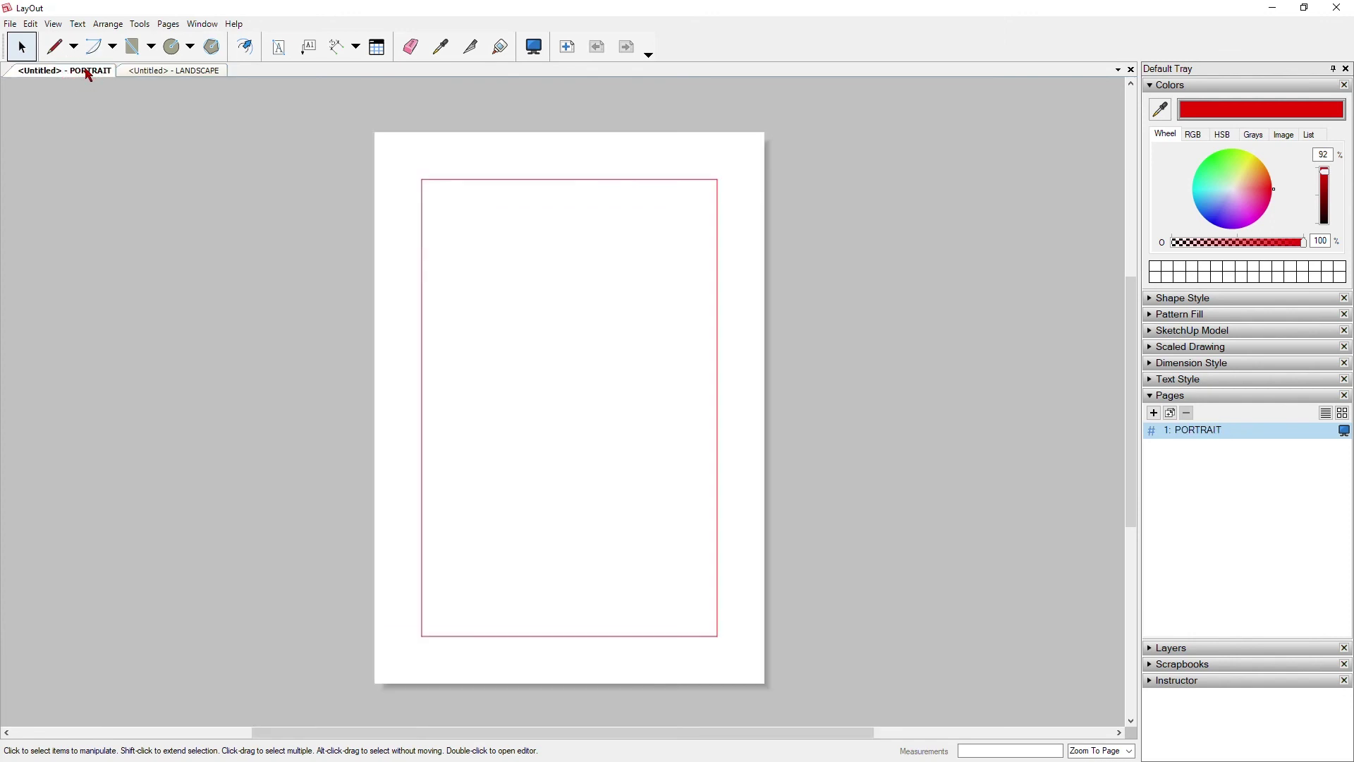
pyautogui.click(160, 71)
pyautogui.click(91, 71)
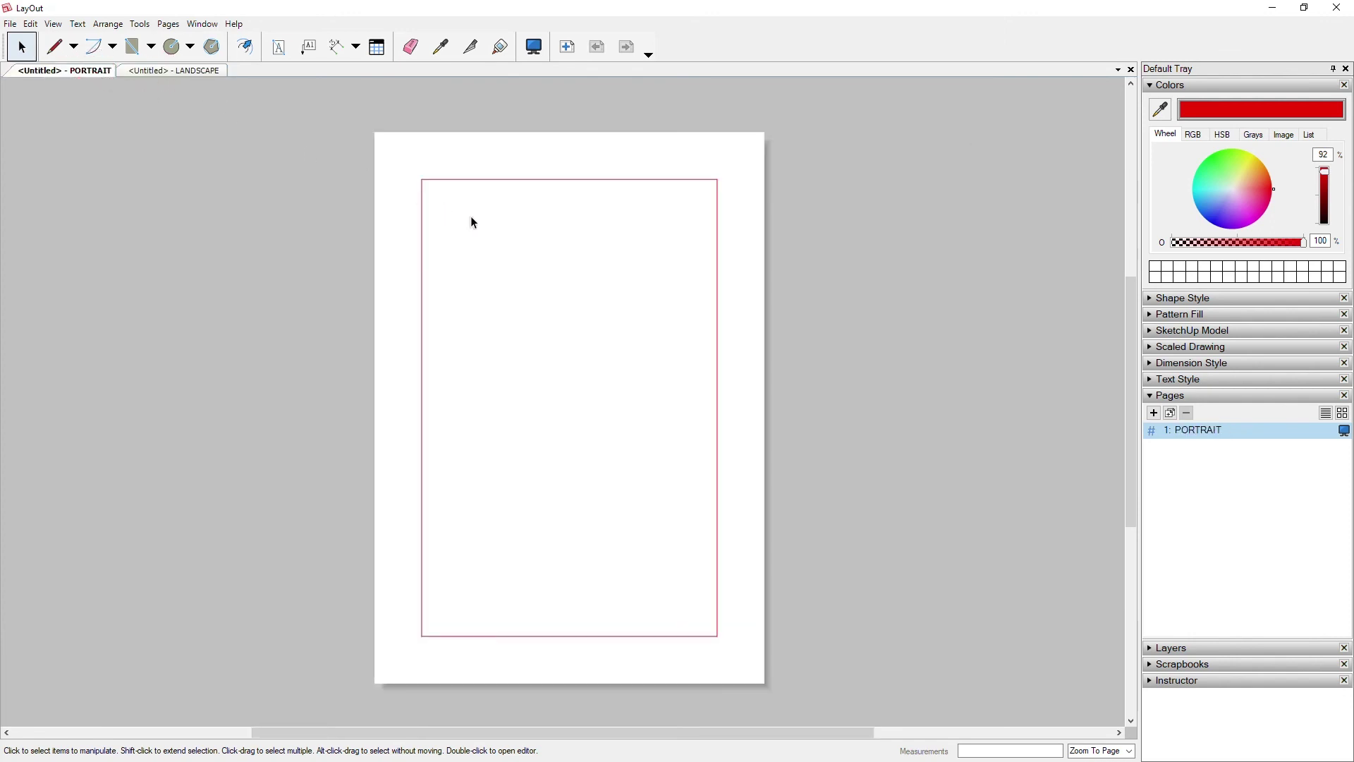